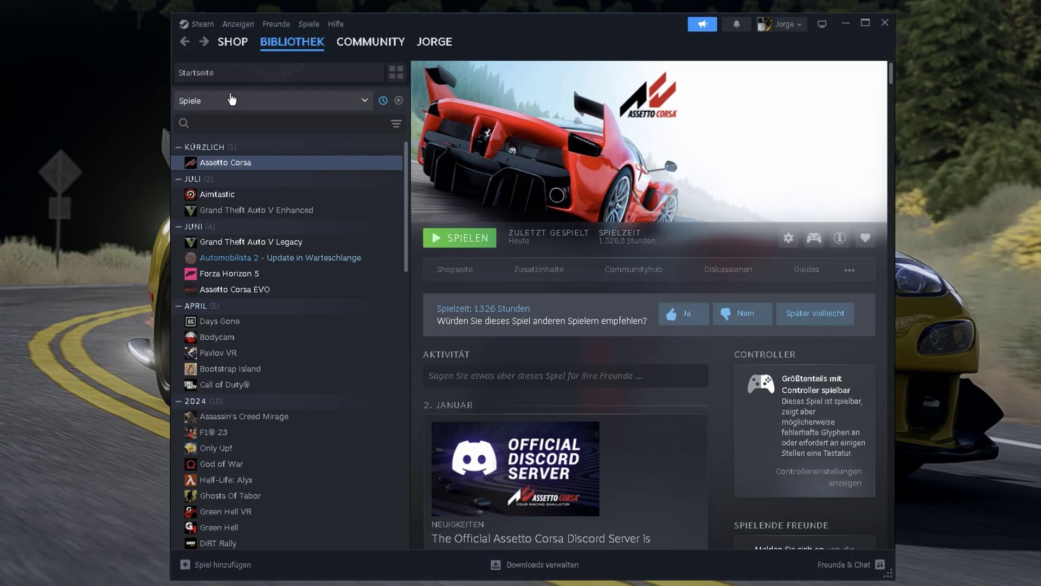
# - Search the Steam store for "asse" and open the Assetto Corsa Ultimate Edition bundle page
pyautogui.click(232, 42)
pyautogui.click(751, 95)
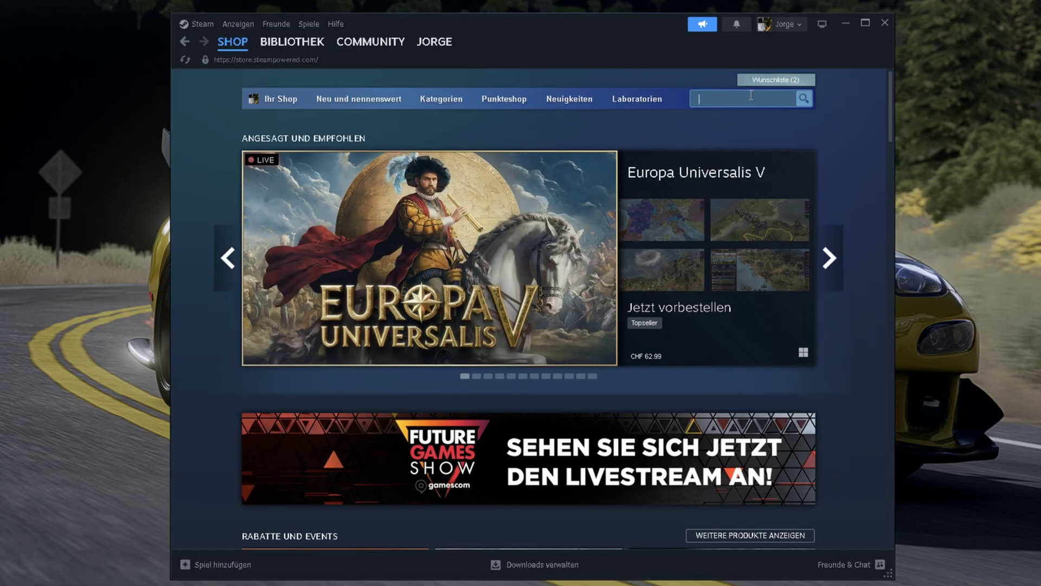
pyautogui.write('asse')
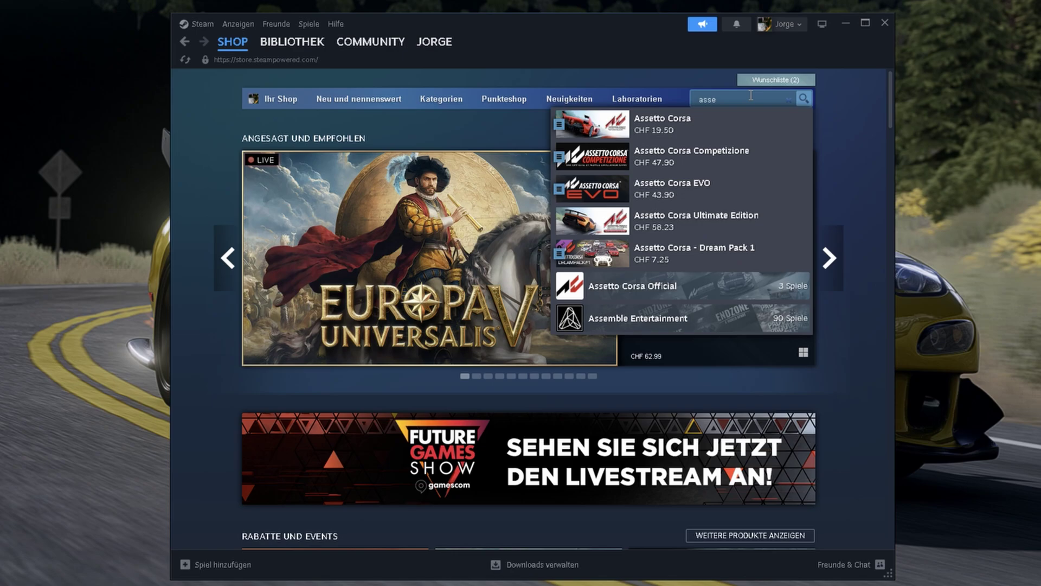
pyautogui.click(662, 212)
# - Review the Assetto Corsa Ultimate Edition title and the list of items included in the bundle
pyautogui.moveTo(245, 152); pyautogui.dragTo(605, 154)
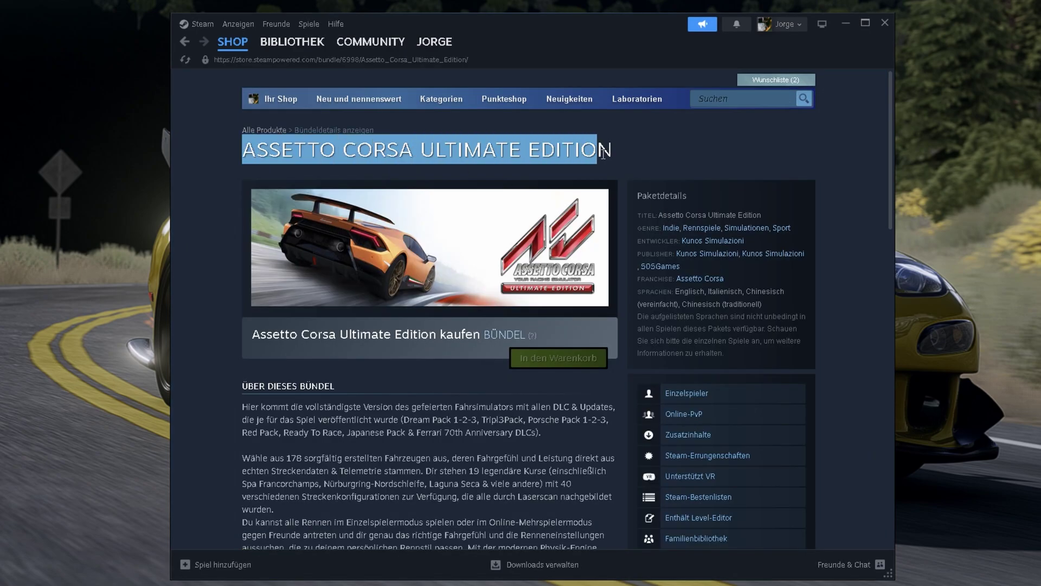
pyautogui.click(615, 160)
pyautogui.moveTo(239, 152); pyautogui.dragTo(617, 162)
pyautogui.click(619, 166)
pyautogui.scroll(-8, 492, 307)
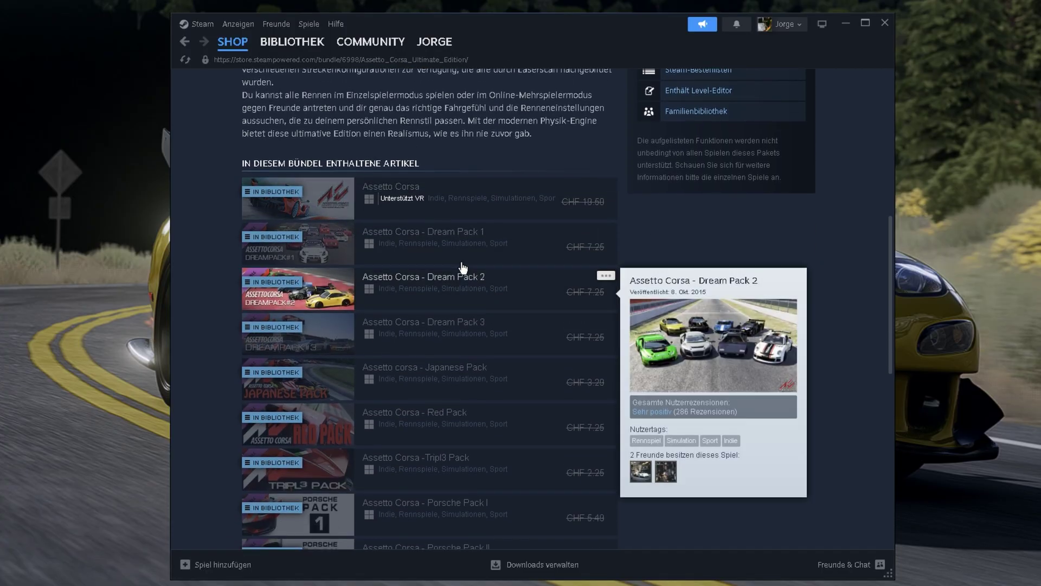
pyautogui.scroll(-1, 388, 321)
pyautogui.scroll(-3, 389, 321)
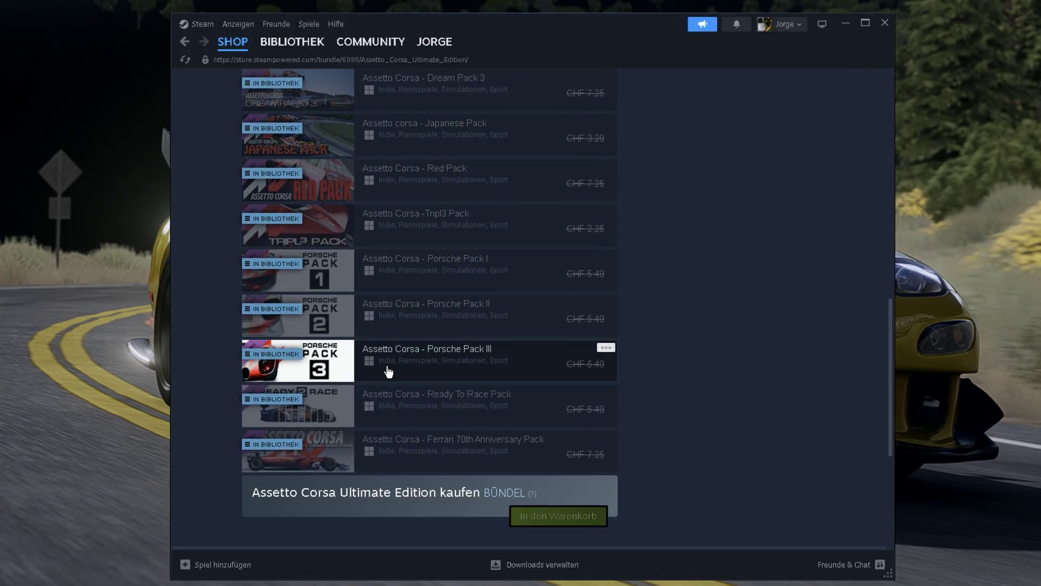
pyautogui.scroll(12, 430, 476)
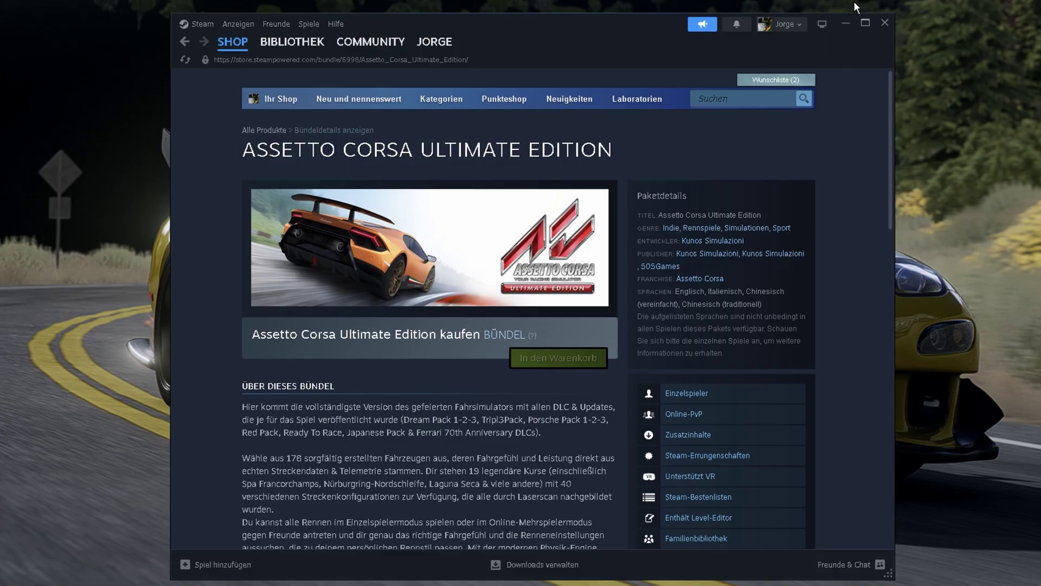
pyautogui.scroll(-1, 531, 325)
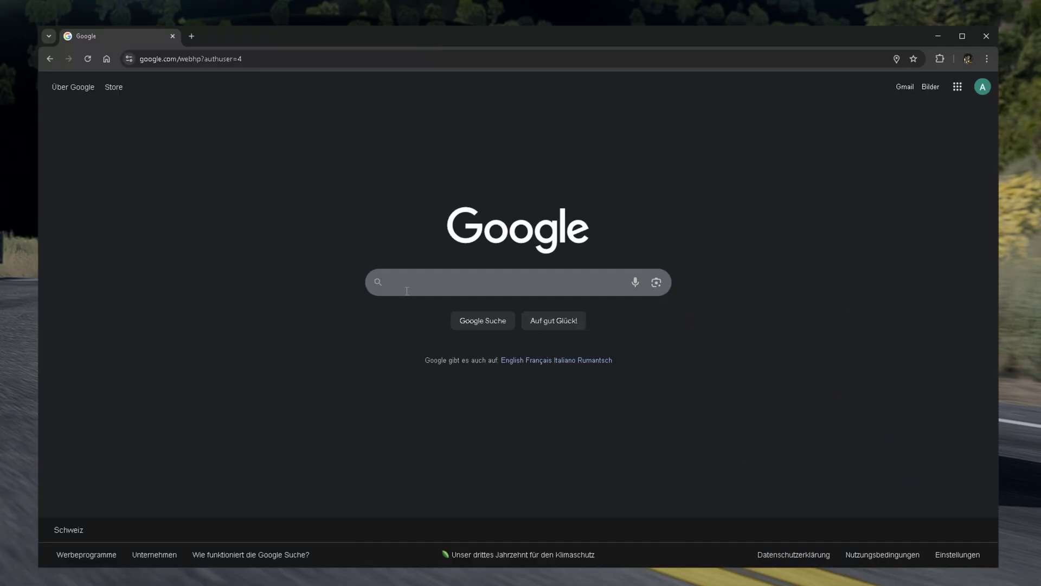
# - Switch to Chrome, search Google for "win rar" and examine the official WinRAR download result
pyautogui.click(407, 291)
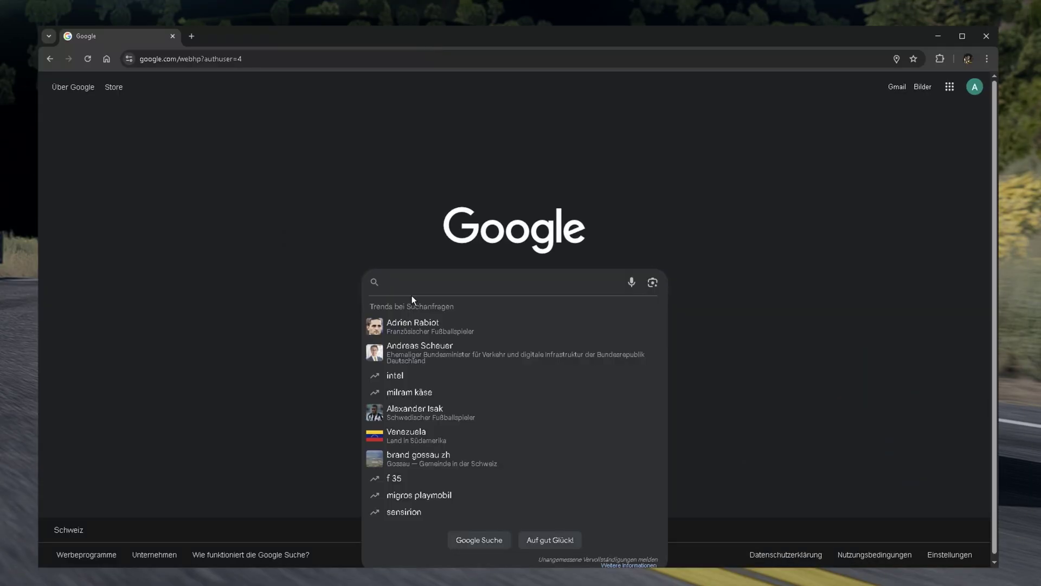
pyautogui.write('win rar')
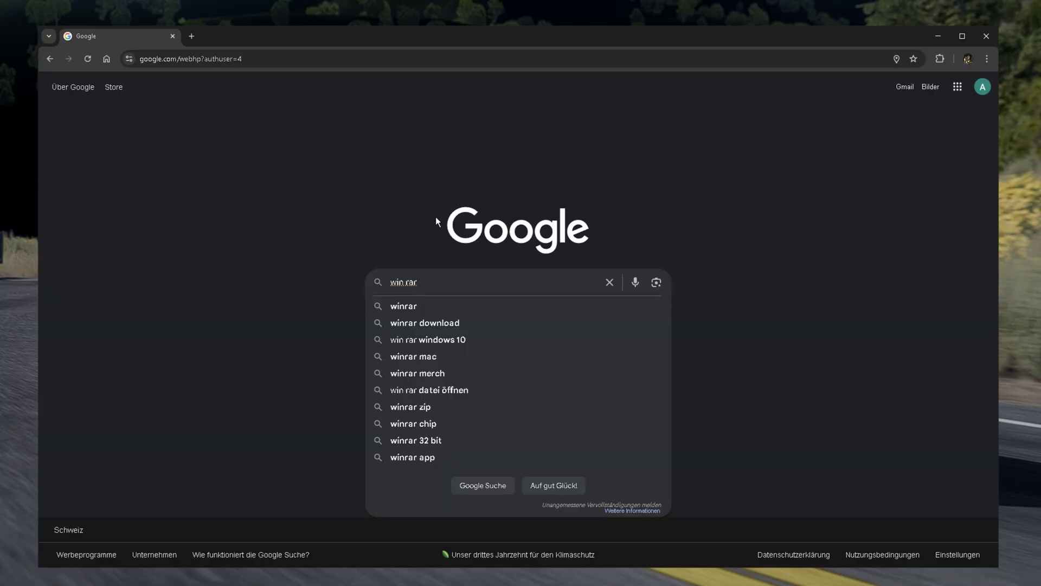
pyautogui.press('Return')
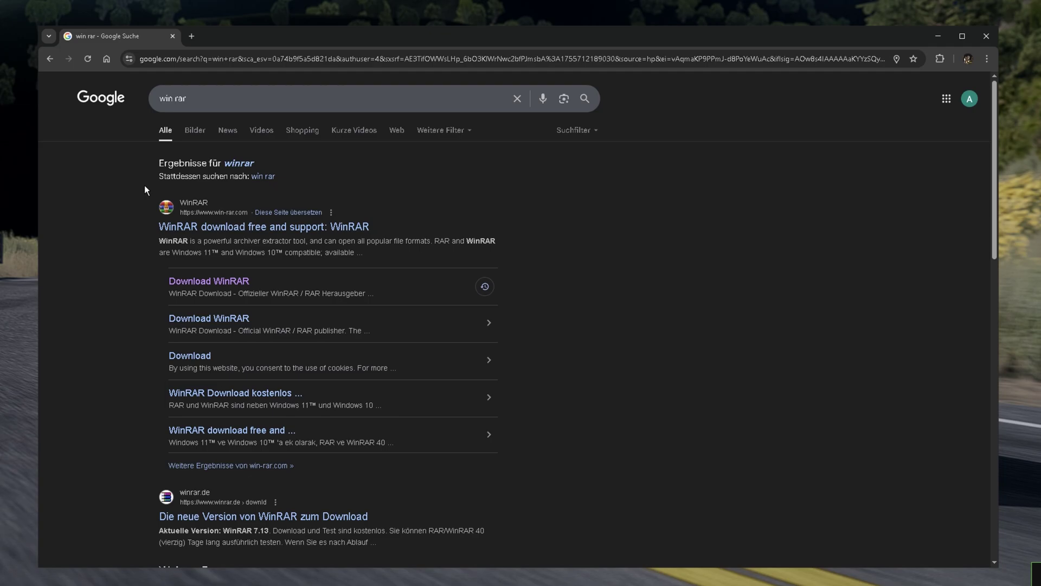
pyautogui.moveTo(145, 185); pyautogui.dragTo(373, 228)
pyautogui.click(420, 226)
# - Search Google for "content manager assetto corsa" and open the Assetto Corsa Club page for Content Manager
pyautogui.click(163, 103)
pyautogui.write('con')
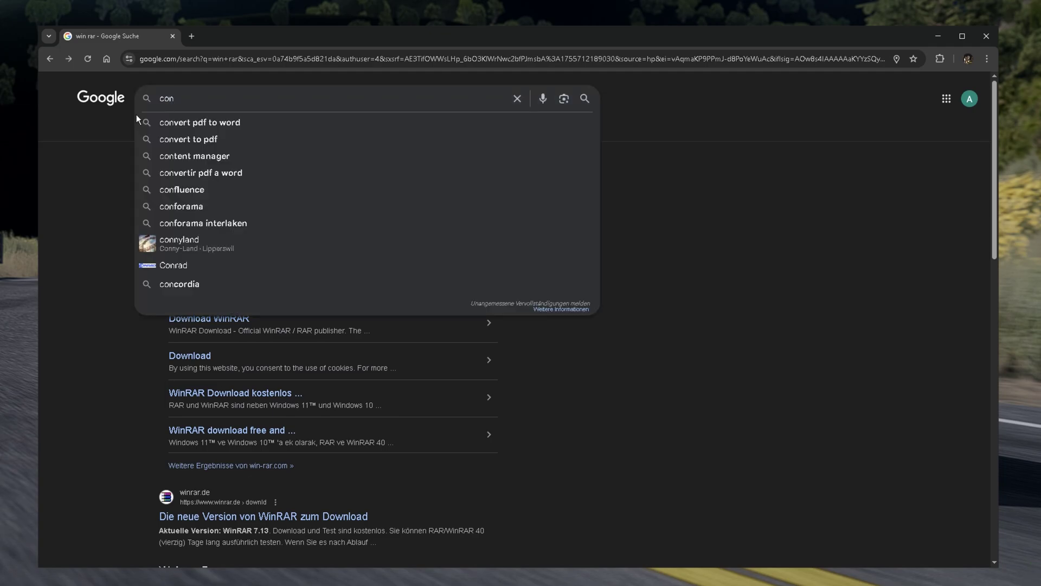
pyautogui.write('ten')
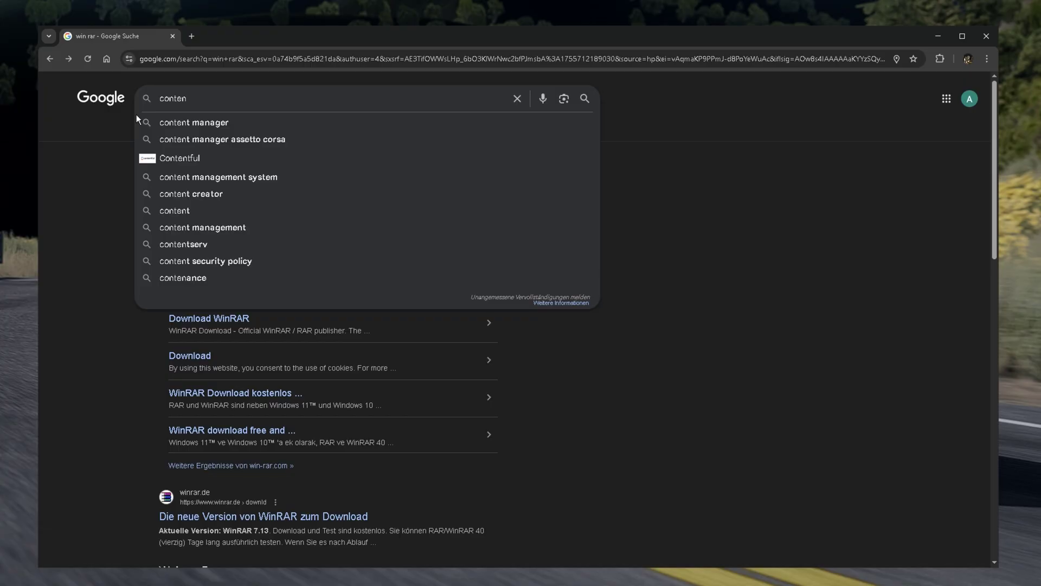
pyautogui.click(204, 140)
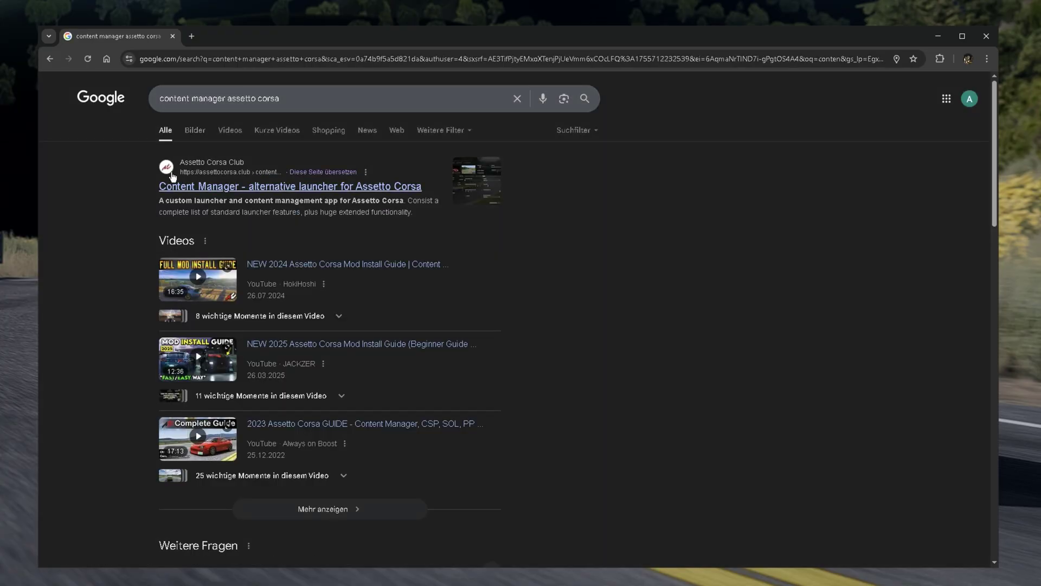
pyautogui.click(223, 188)
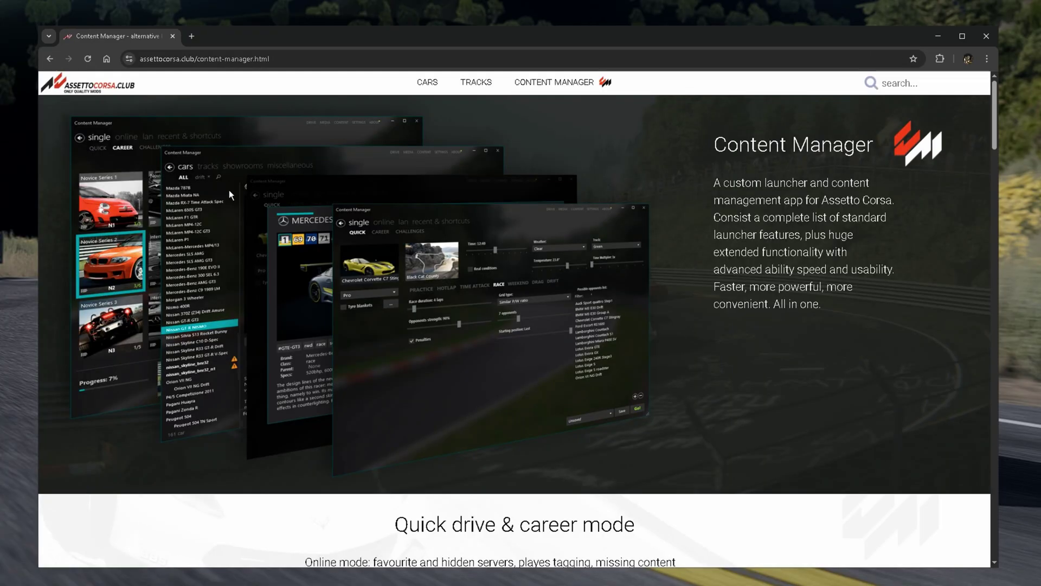
# - Look through the site's cars and tracks mod pages, returning to the Content Manager page after each
pyautogui.click(428, 83)
pyautogui.scroll(-5, 450, 92)
pyautogui.hotkey('alt', 'Left')
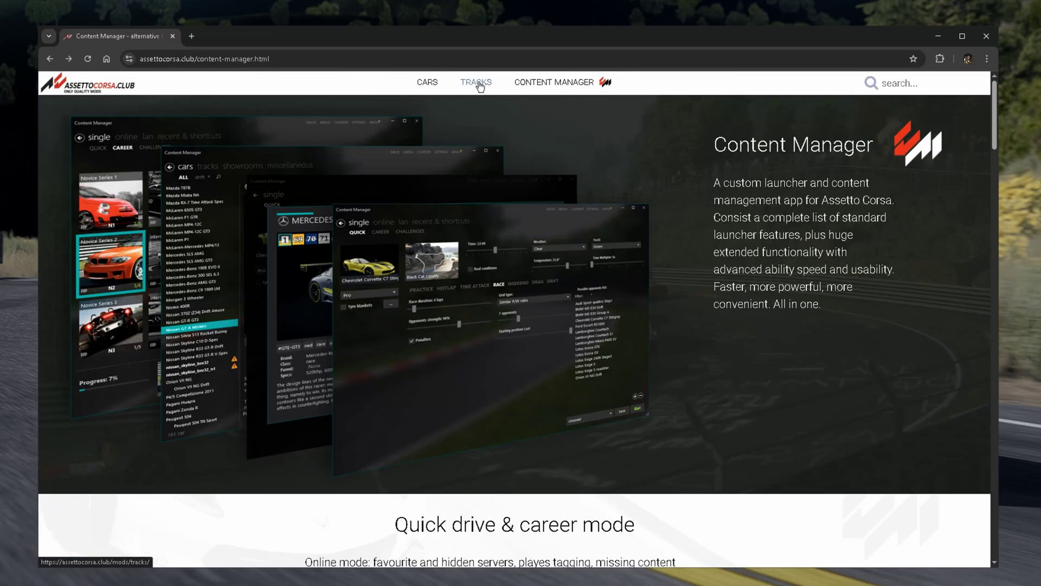
pyautogui.click(480, 82)
pyautogui.scroll(-3, 303, 325)
pyautogui.hotkey('alt', 'Left')
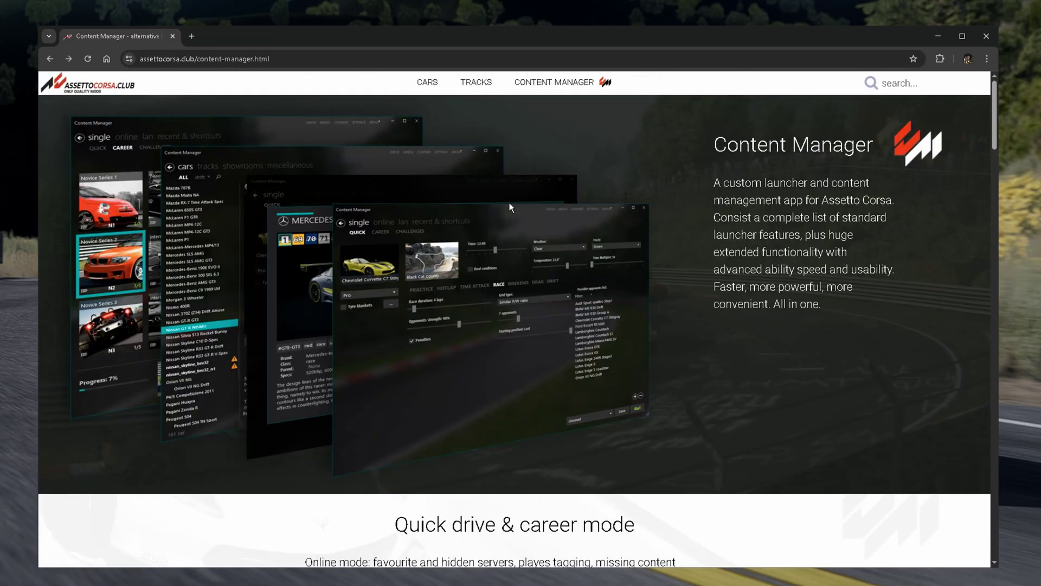
# - Read through the Content Manager feature sections, from quick drive and career mode to Custom Shaders Patch
pyautogui.scroll(-2, 460, 275)
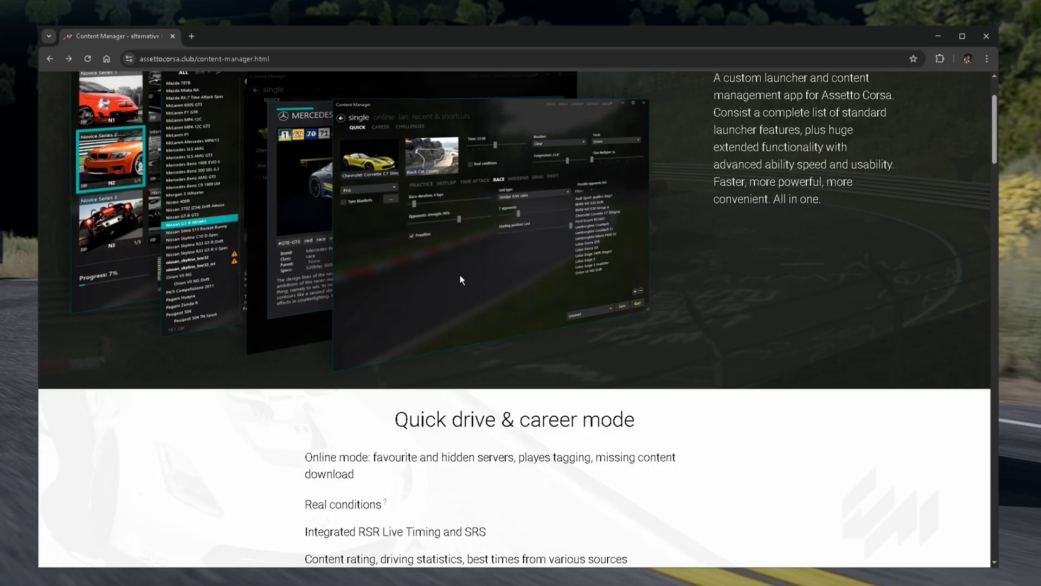
pyautogui.scroll(2, 455, 308)
pyautogui.scroll(-5, 462, 469)
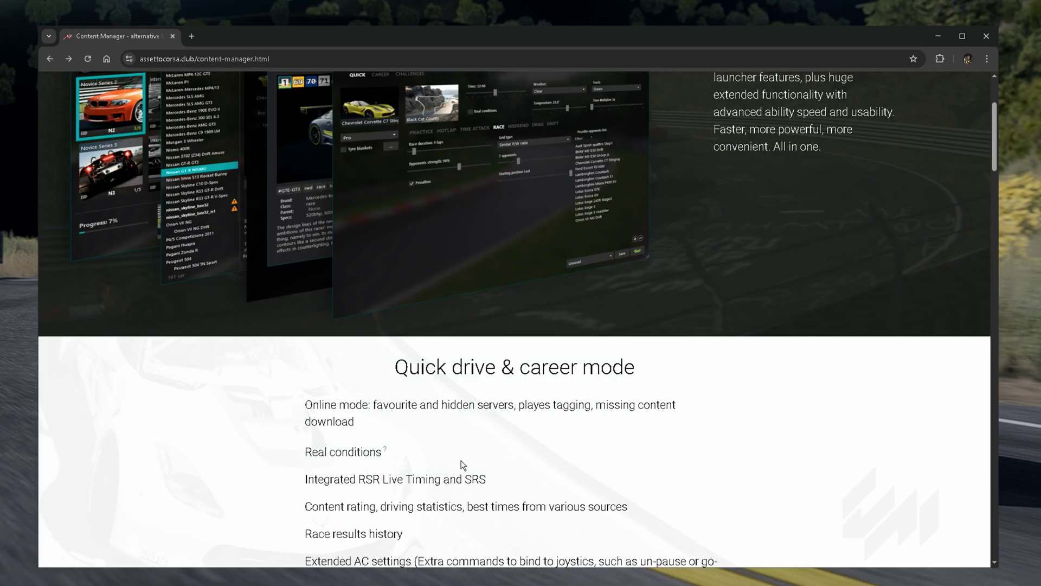
pyautogui.moveTo(409, 209); pyautogui.dragTo(666, 347)
pyautogui.click(665, 347)
pyautogui.scroll(-14, 651, 379)
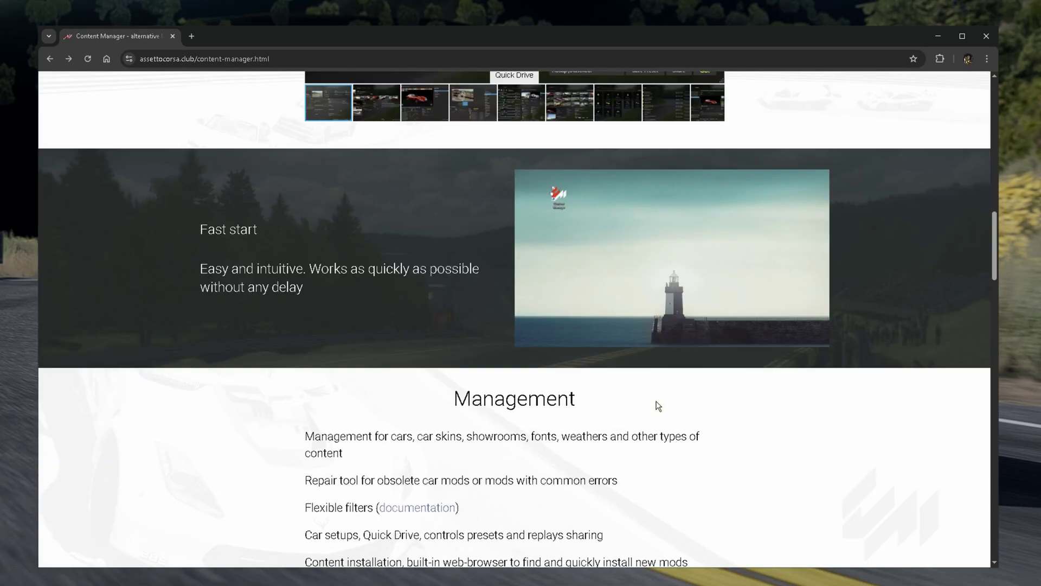
pyautogui.scroll(-20, 637, 397)
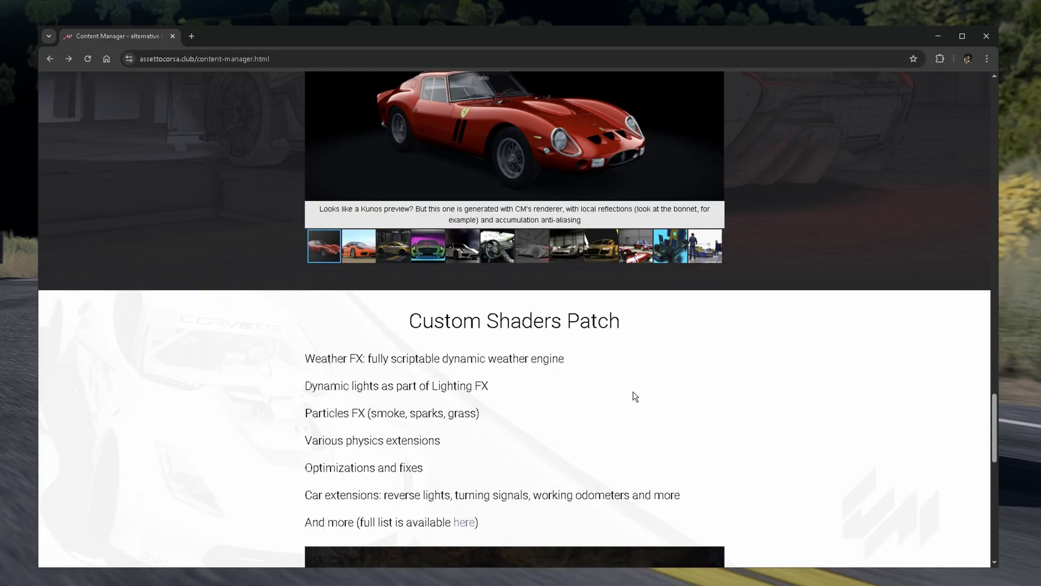
# - Download the Lite version of Content Manager from Backblaze B2
pyautogui.scroll(-3, 632, 397)
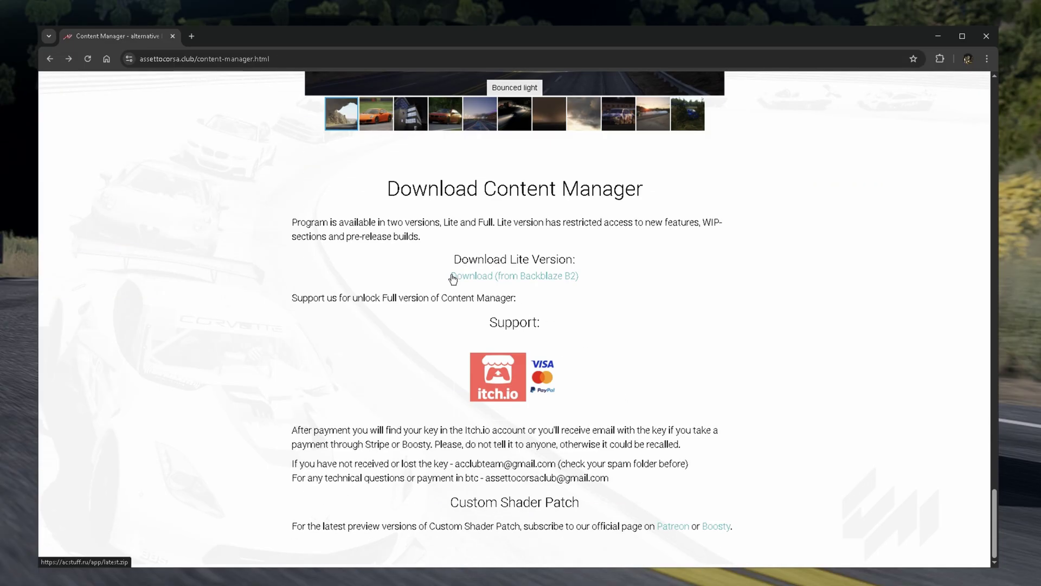
pyautogui.moveTo(526, 285); pyautogui.dragTo(416, 281)
pyautogui.click(490, 277)
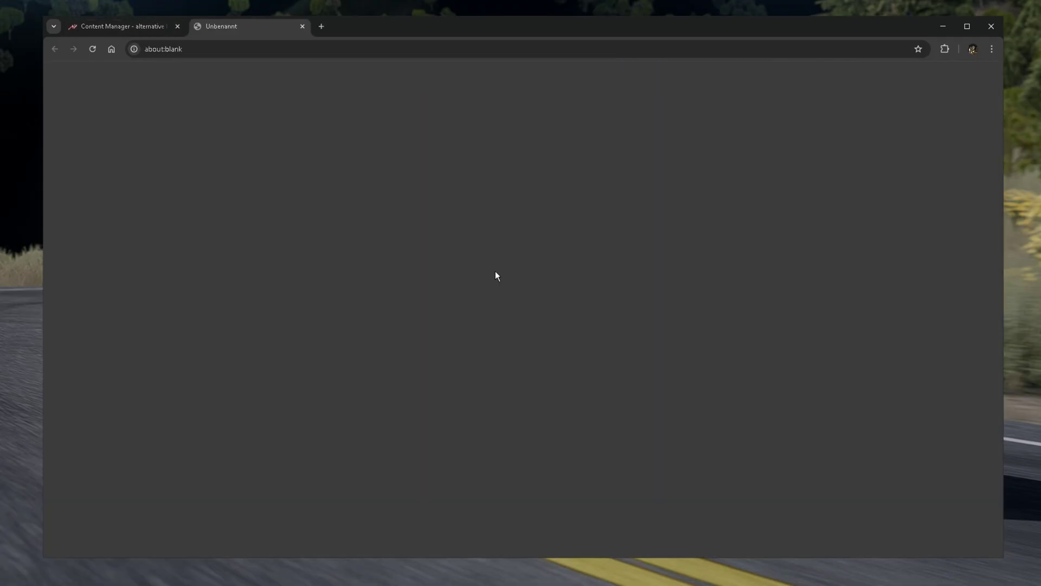
pyautogui.click(466, 312)
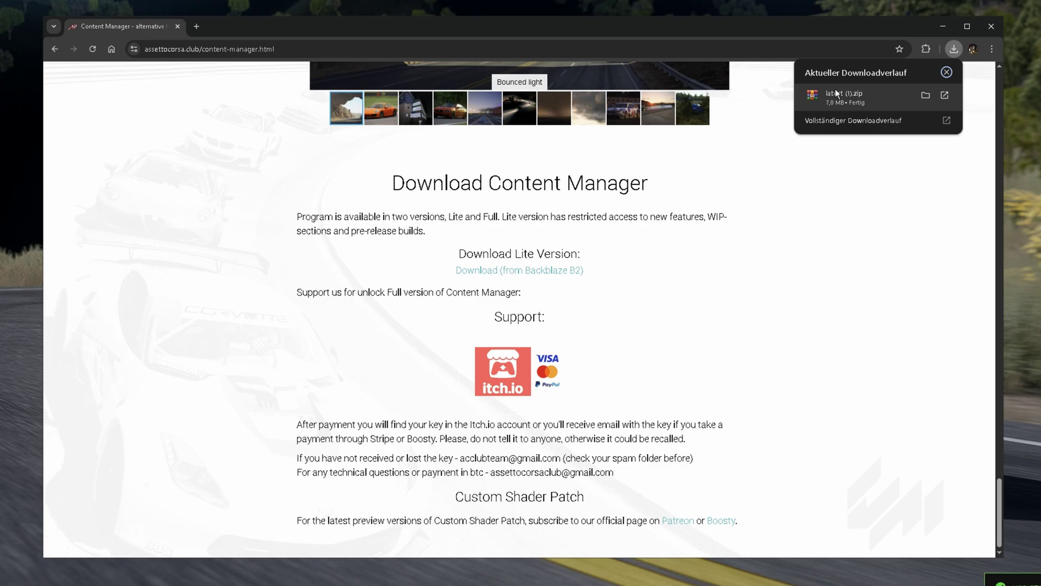
# - Open the downloaded latest (1).zip archive and launch Content Manager from the extracted latest folder
pyautogui.click(835, 95)
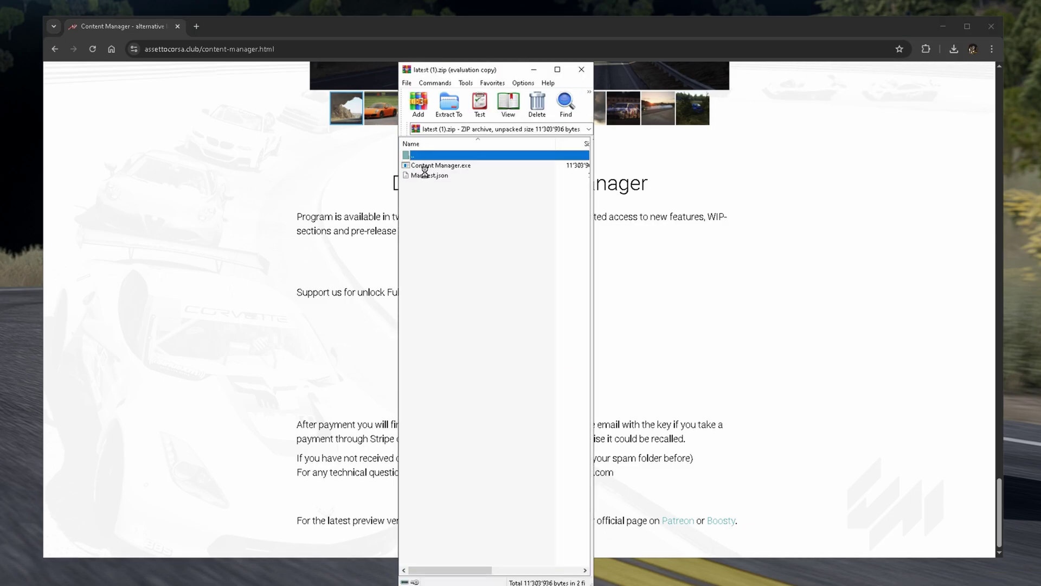
pyautogui.click(440, 166)
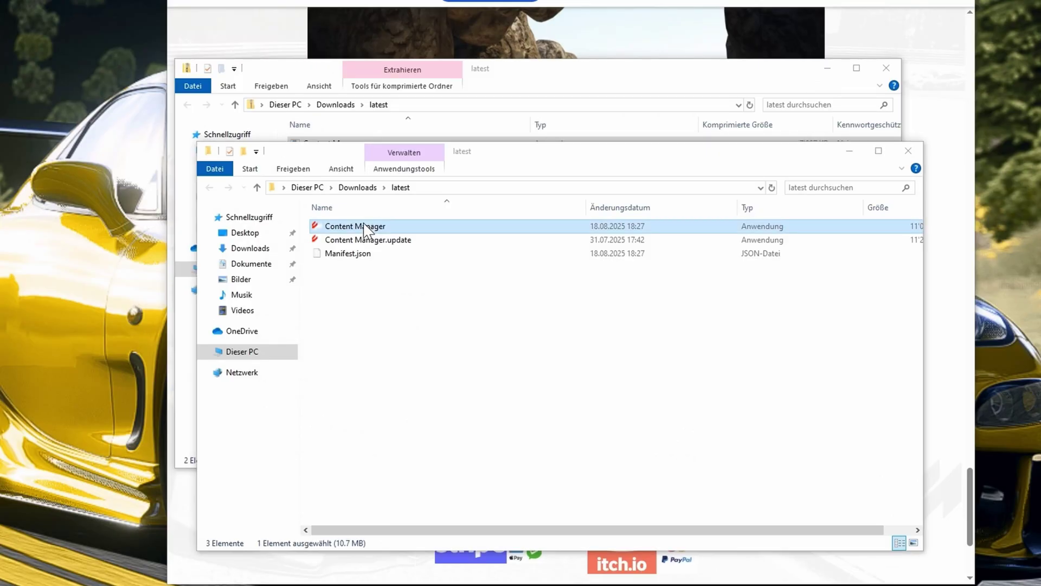
pyautogui.doubleClick(353, 226)
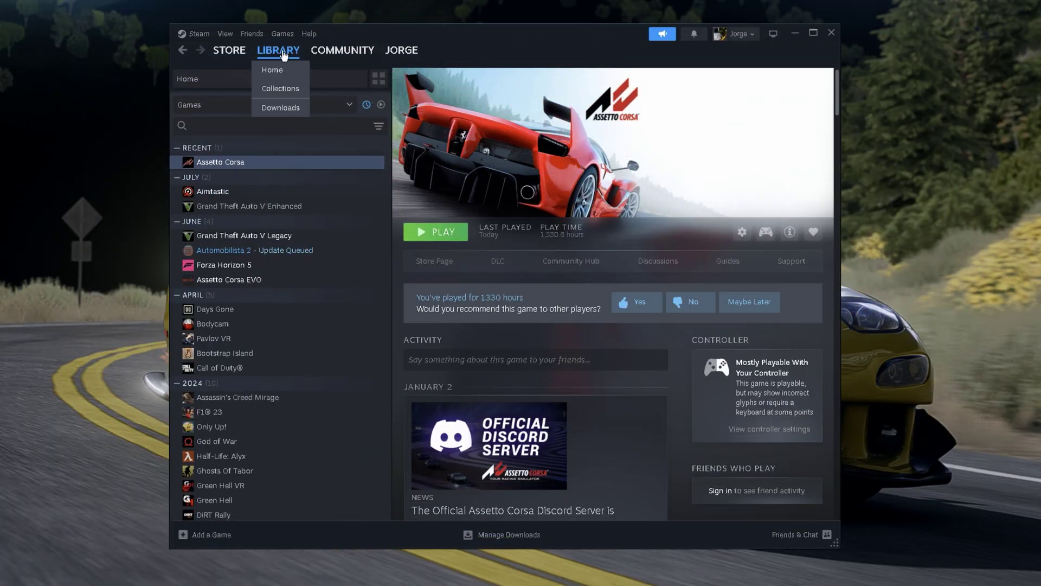
# - Switch to Steam and open Assetto Corsa's installation folder from the game's installed files properties
pyautogui.click(283, 52)
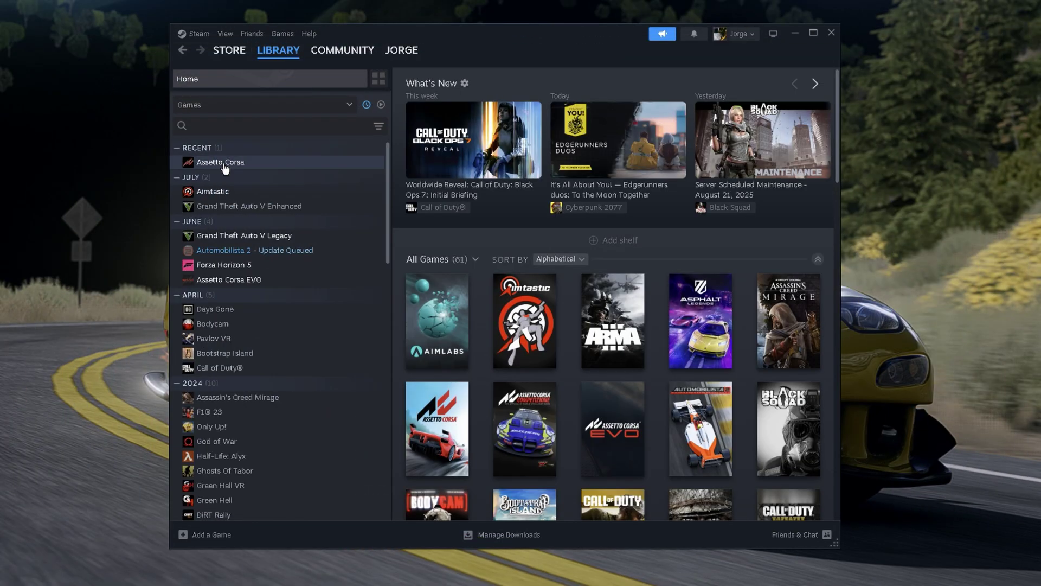
pyautogui.rightClick(223, 163)
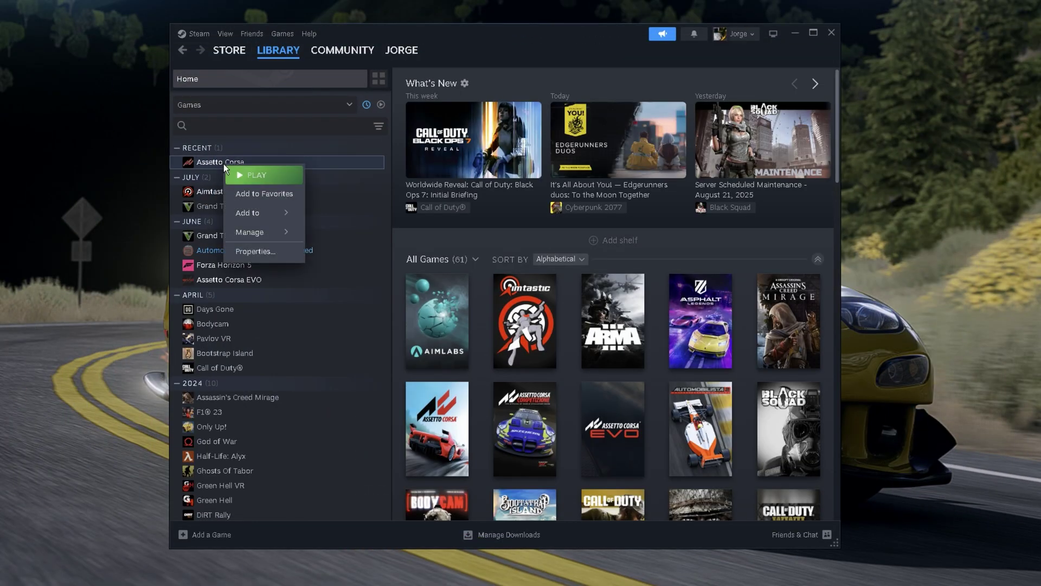
pyautogui.click(258, 252)
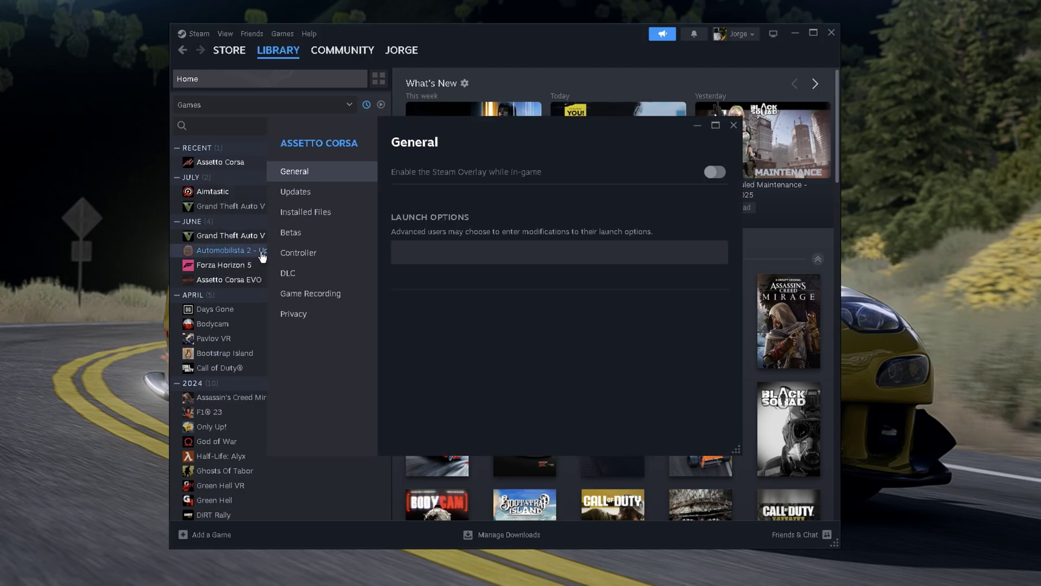
pyautogui.click(321, 218)
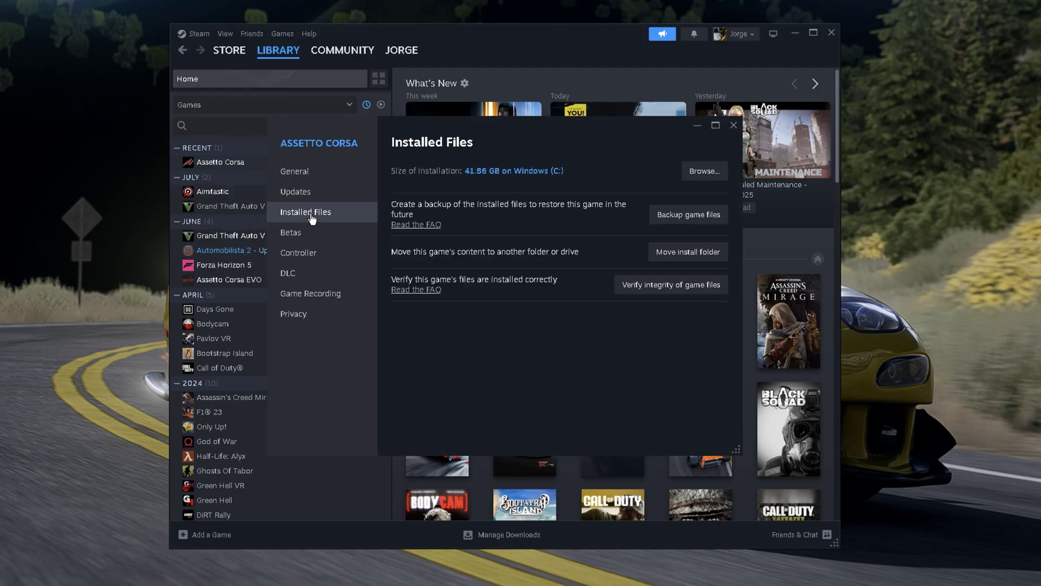
pyautogui.click(711, 180)
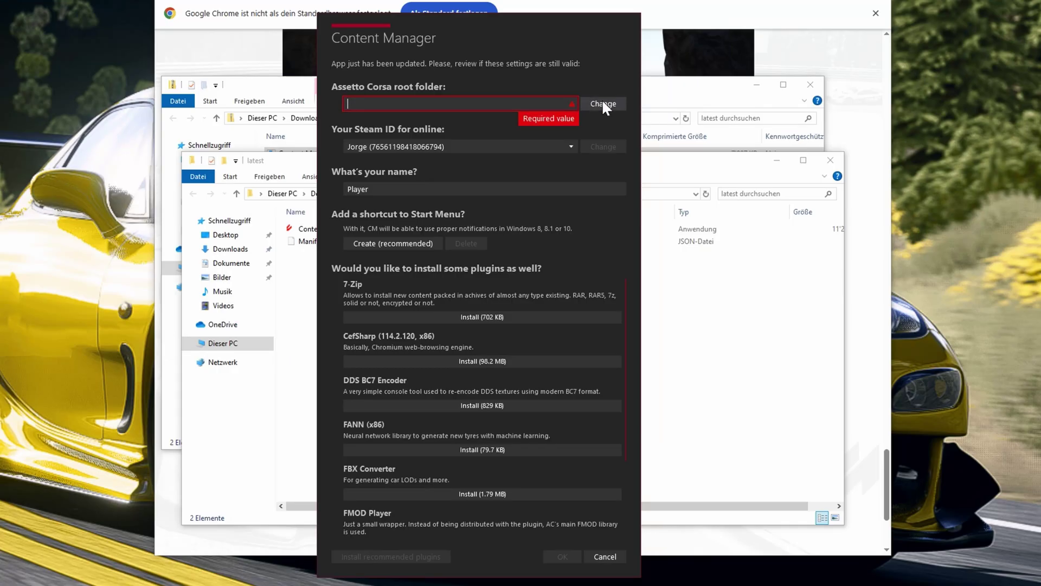
# - Set the Assetto Corsa root folder to C:\SteamLibrary\steamapps\common\assettocorsa
pyautogui.click(603, 104)
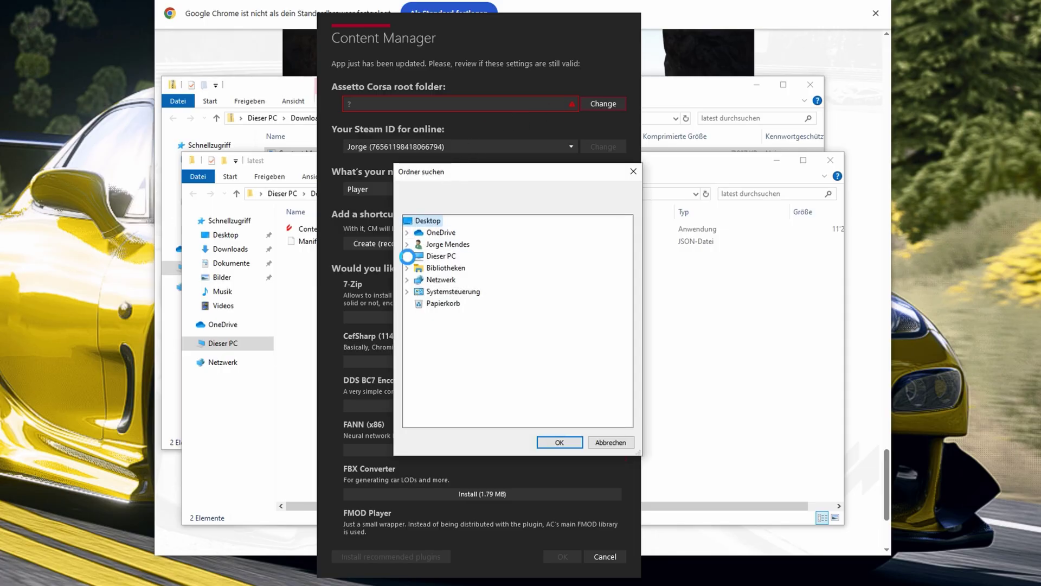
pyautogui.click(408, 256)
pyautogui.click(407, 257)
pyautogui.click(408, 257)
pyautogui.scroll(-1, 417, 260)
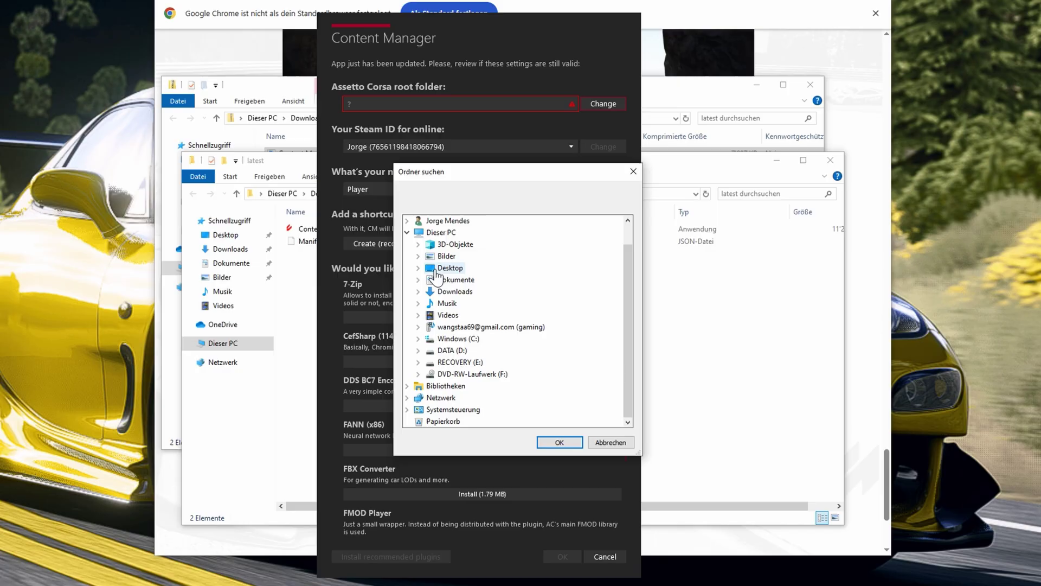
pyautogui.doubleClick(457, 339)
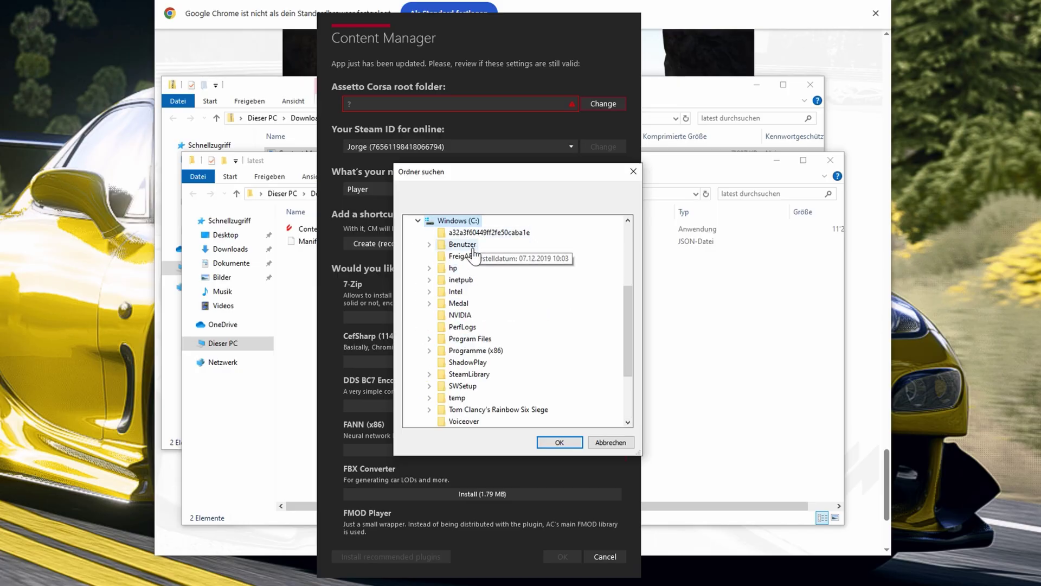
pyautogui.doubleClick(465, 374)
pyautogui.doubleClick(512, 387)
pyautogui.doubleClick(514, 361)
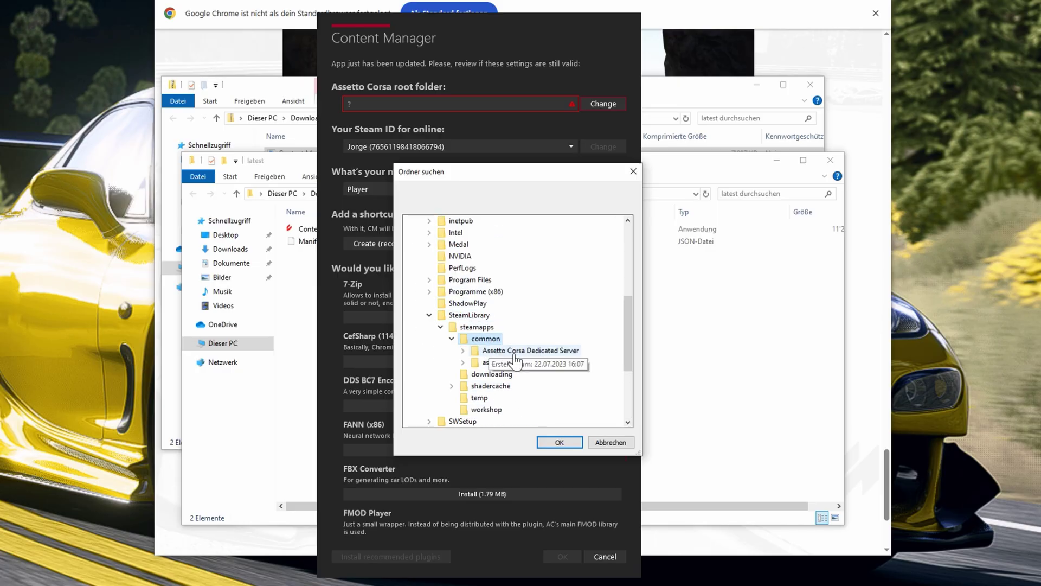
pyautogui.scroll(-1, 515, 361)
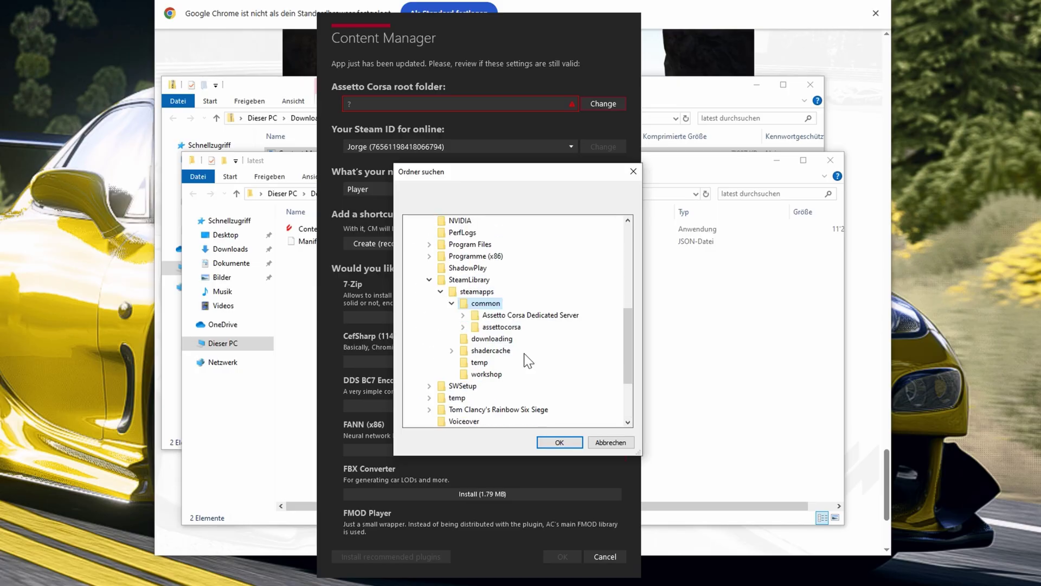
pyautogui.doubleClick(475, 327)
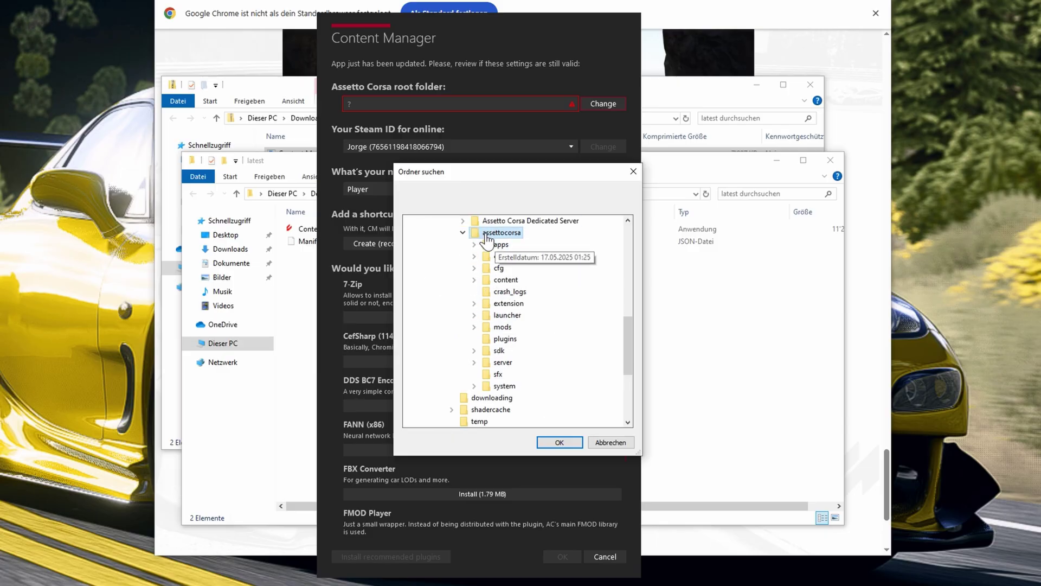
pyautogui.click(557, 442)
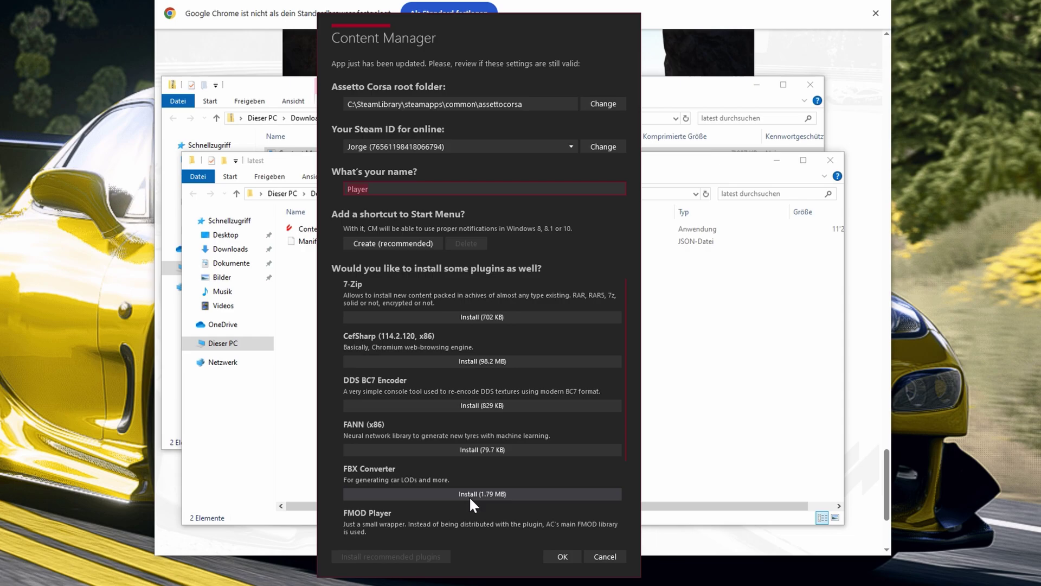
# - Install the offered plugins one after another, starting with 7-Zip, CefSharp, DDS BC7 Encoder, FANN and FBX Converter
pyautogui.click(482, 317)
pyautogui.click(483, 347)
pyautogui.click(481, 391)
pyautogui.click(482, 424)
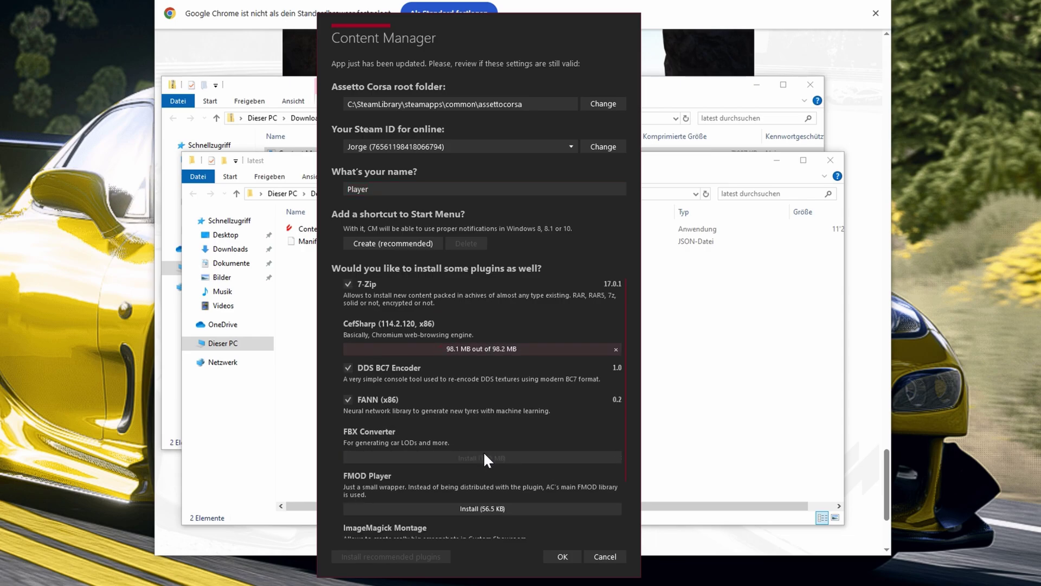
pyautogui.click(483, 456)
pyautogui.click(481, 494)
pyautogui.click(478, 518)
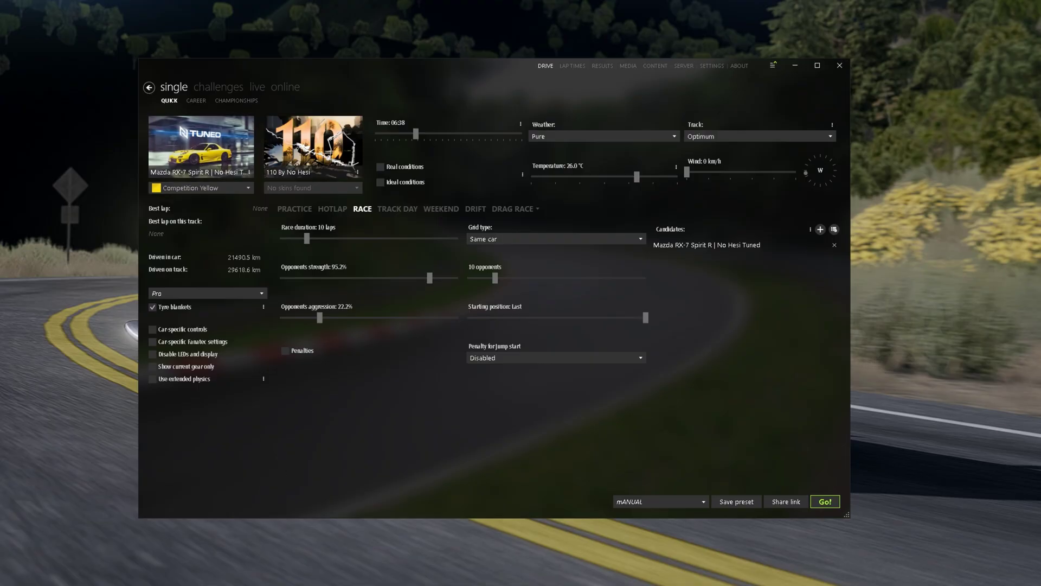
# - View the available cars and tracks for quick drive, leaving both selections without choosing anything
pyautogui.click(201, 143)
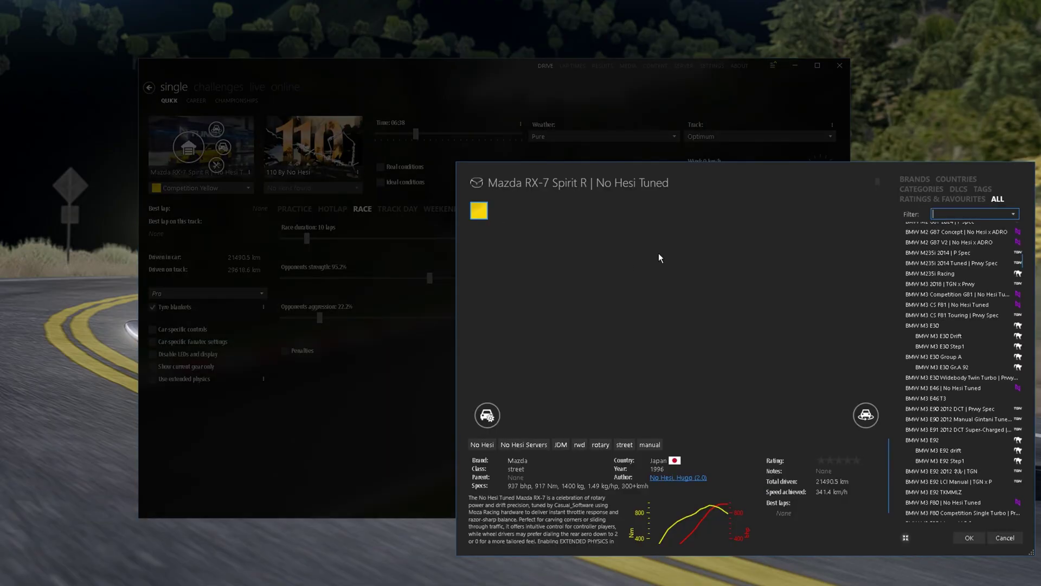
pyautogui.click(1005, 537)
pyautogui.click(307, 151)
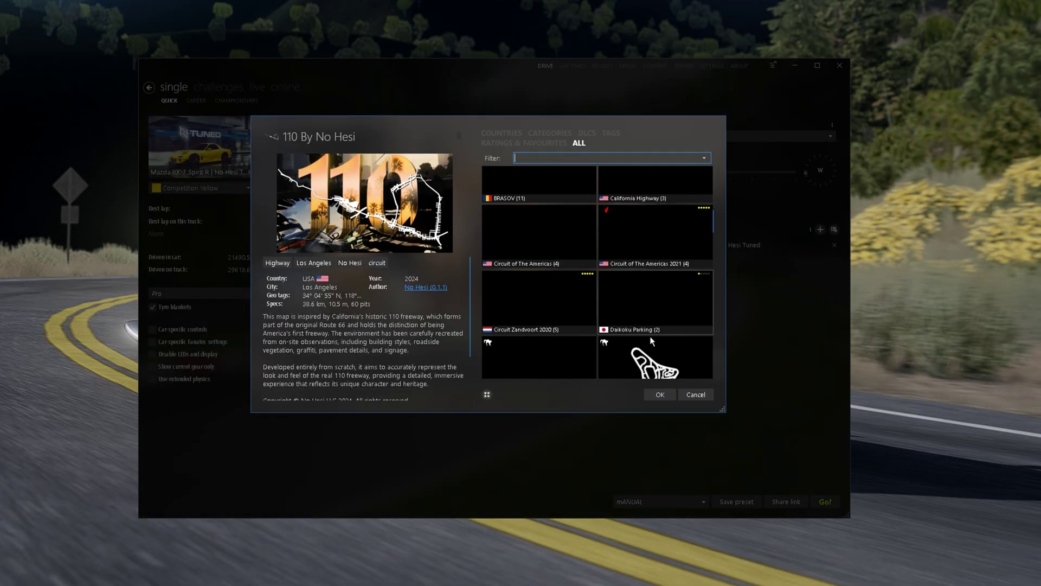
pyautogui.press('Escape')
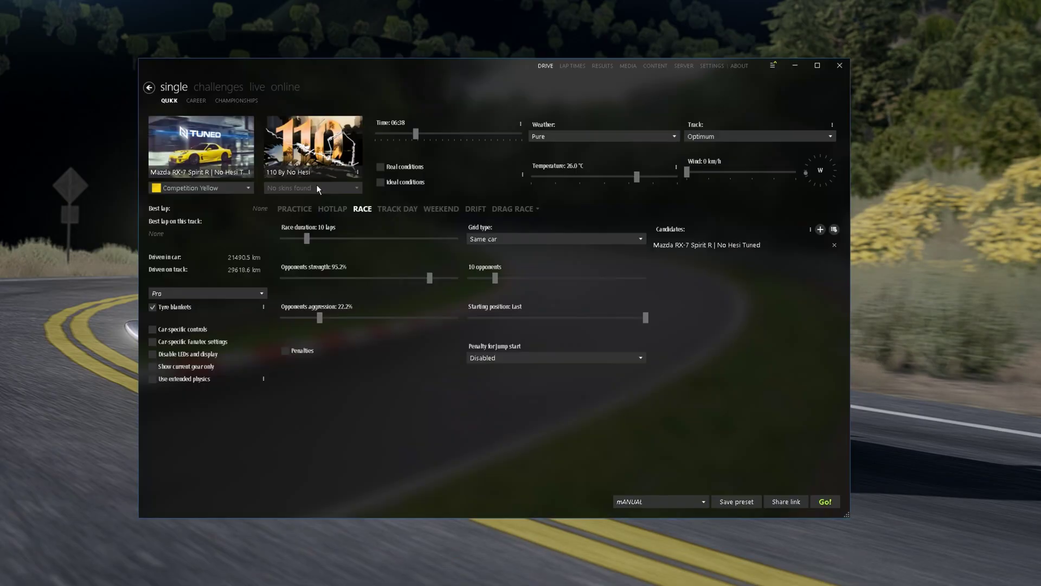
# - Look through the hotlap, race, track day and weekend modes of quick drive, finishing on Practice
pyautogui.click(294, 211)
pyautogui.click(331, 210)
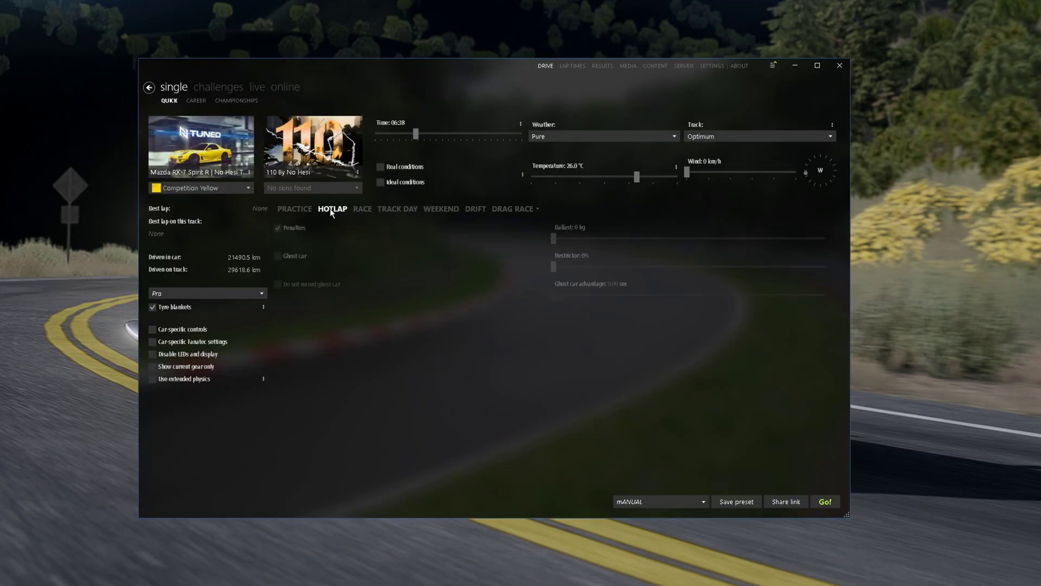
pyautogui.click(362, 212)
pyautogui.click(397, 210)
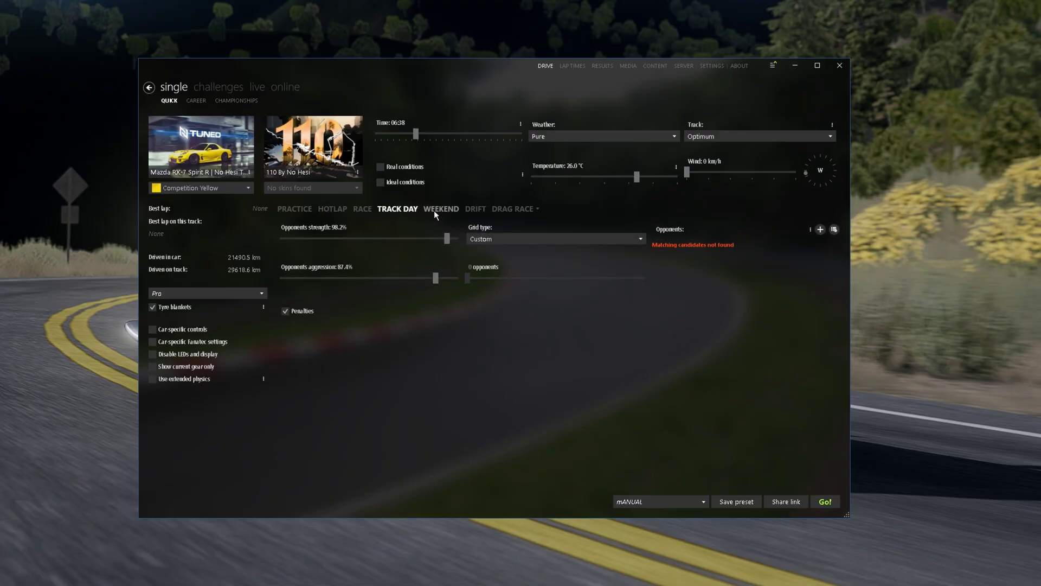
pyautogui.click(434, 210)
pyautogui.click(296, 208)
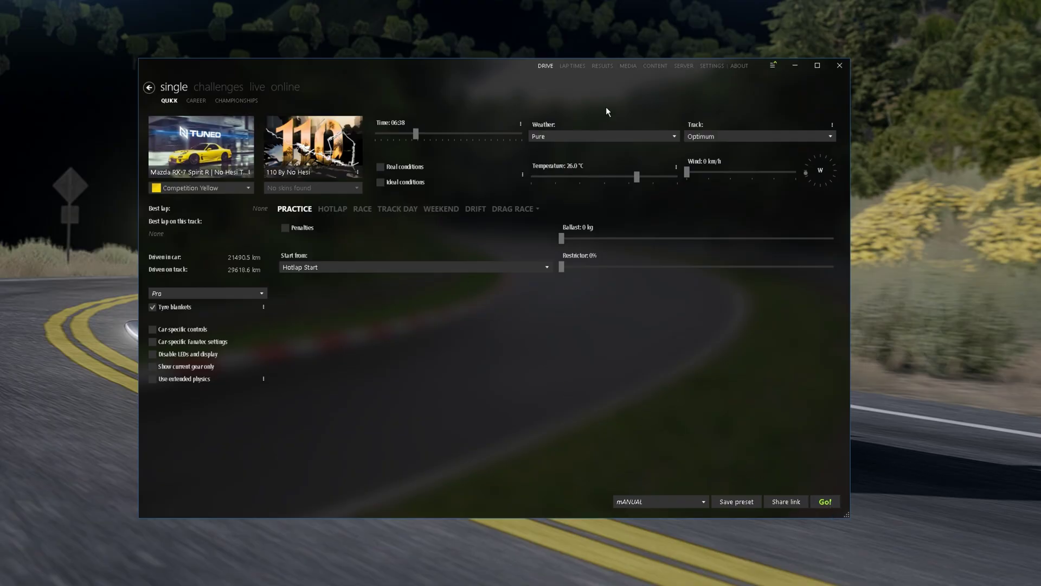
# - Review the Custom Shaders Patch versions in the settings and check the list of downloads and mod updates
pyautogui.click(713, 67)
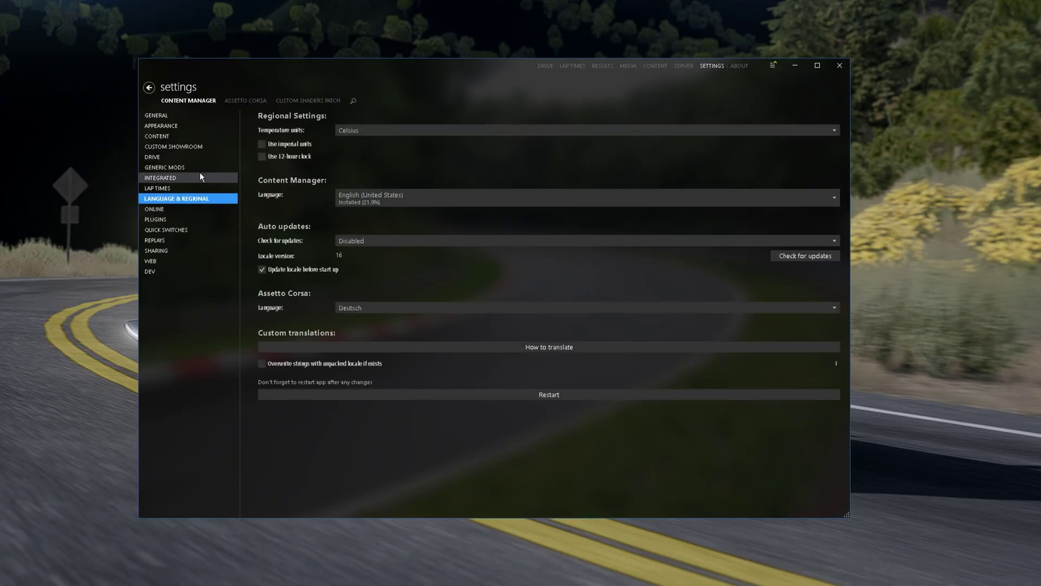
pyautogui.click(285, 101)
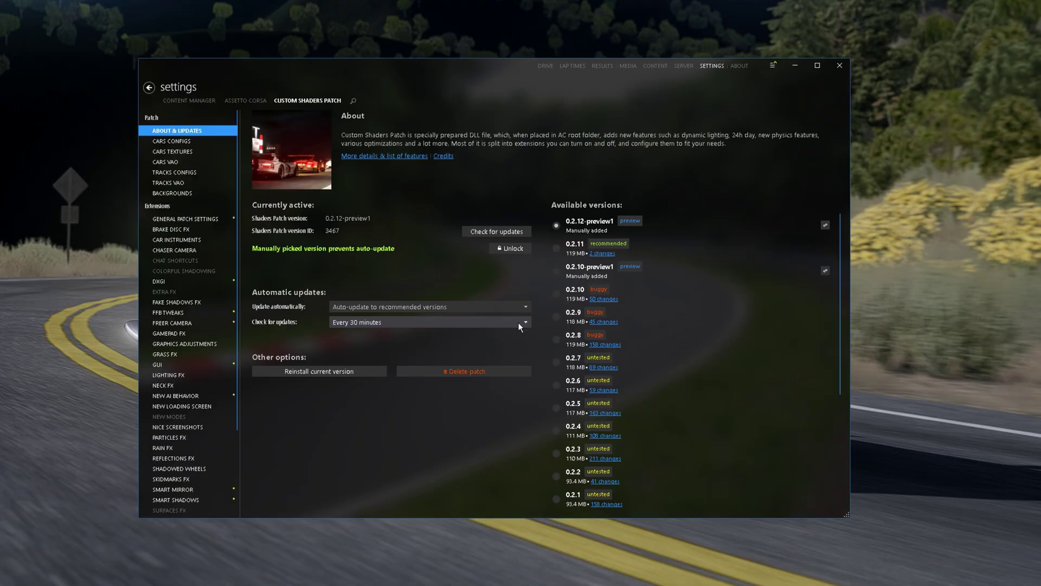
pyautogui.click(773, 65)
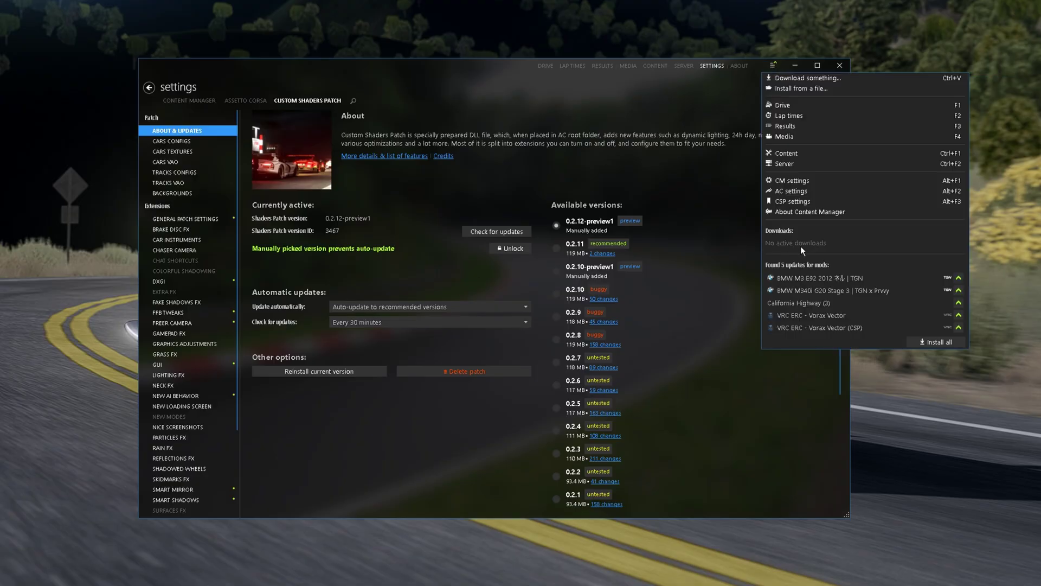
pyautogui.click(678, 174)
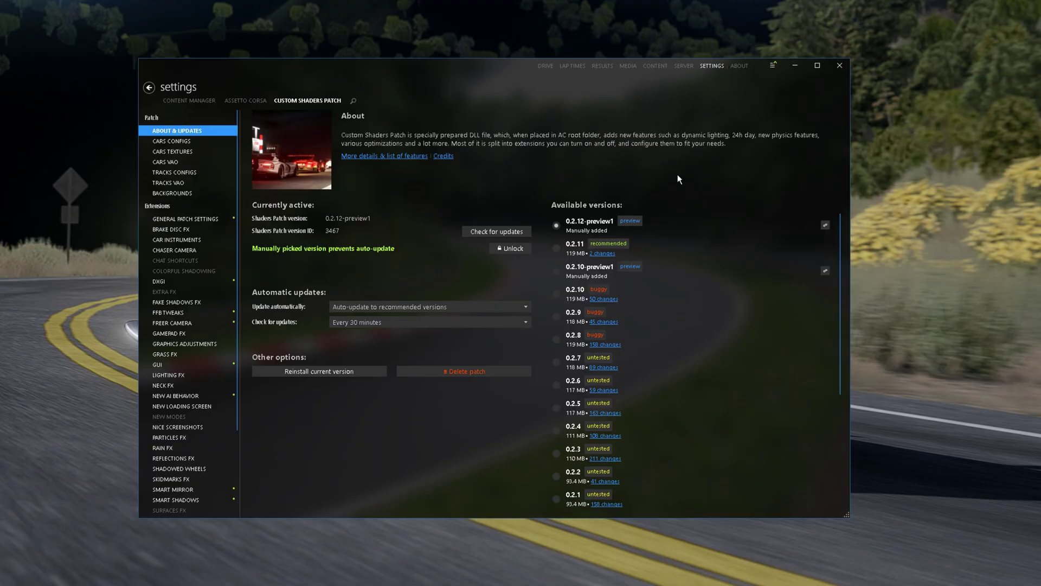
# - Close Content Manager without saving the changes to 110 By No Hesi
pyautogui.click(840, 66)
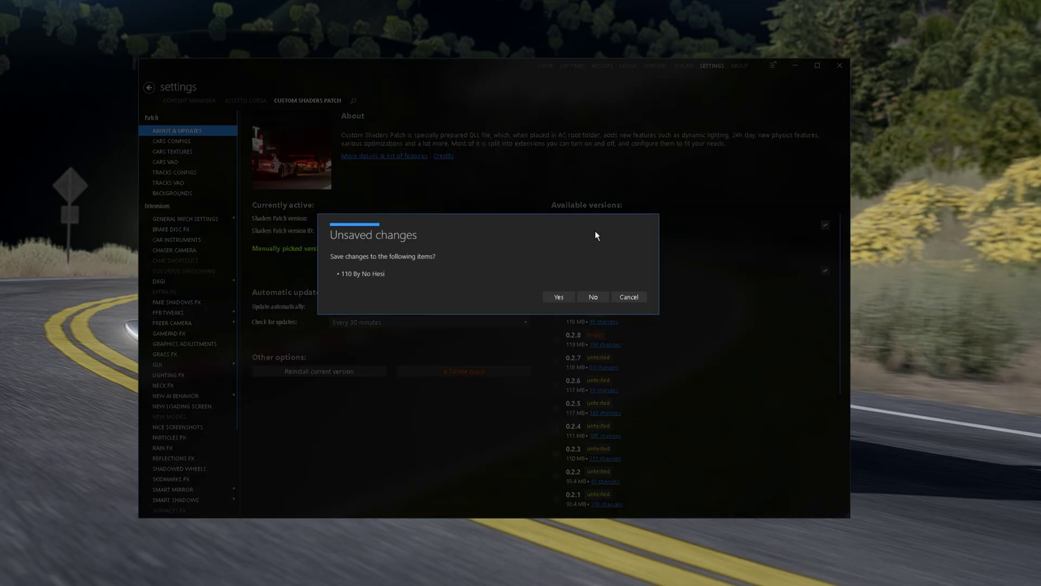
pyautogui.click(593, 296)
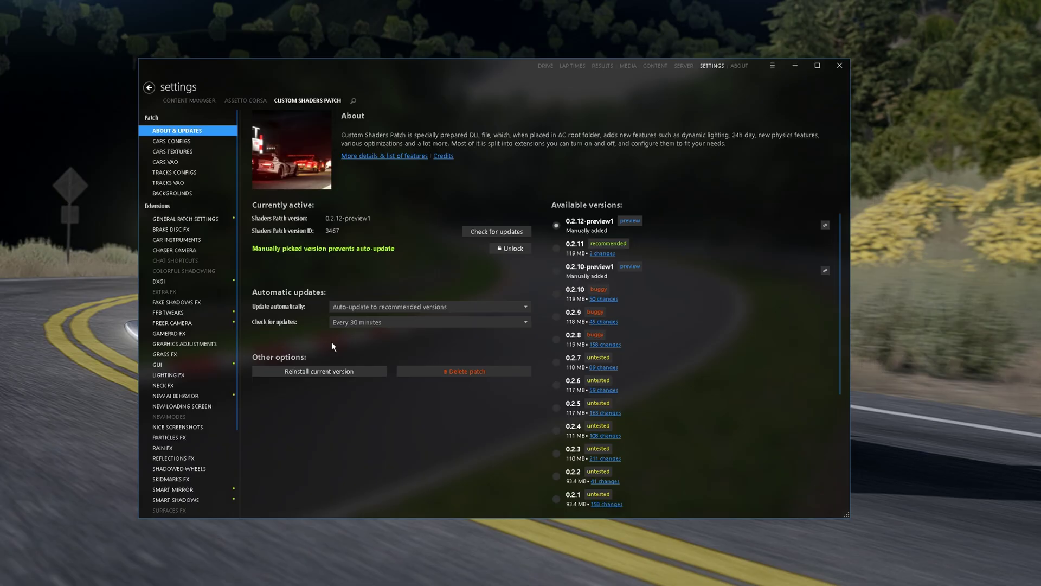
# - Choose OpenVR as the rendering mode in Assetto Corsa's video settings and return to the drive page
pyautogui.click(246, 101)
pyautogui.click(198, 117)
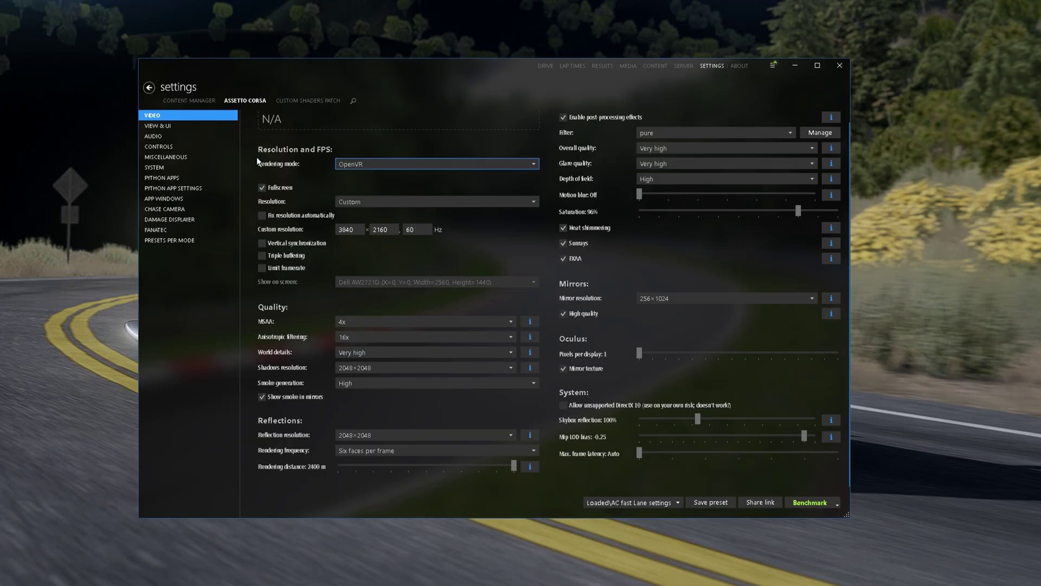
pyautogui.click(526, 163)
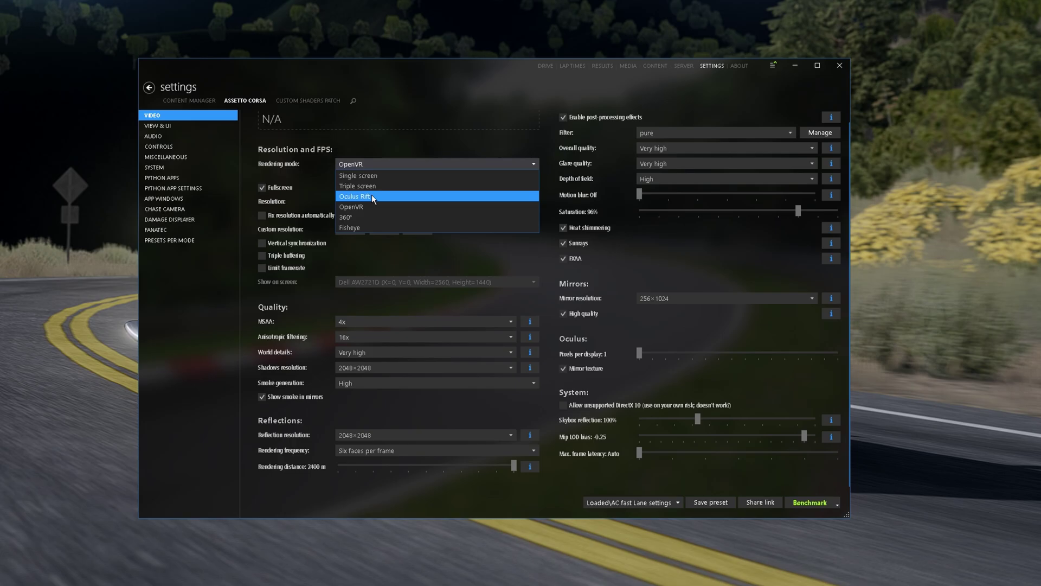
pyautogui.click(354, 206)
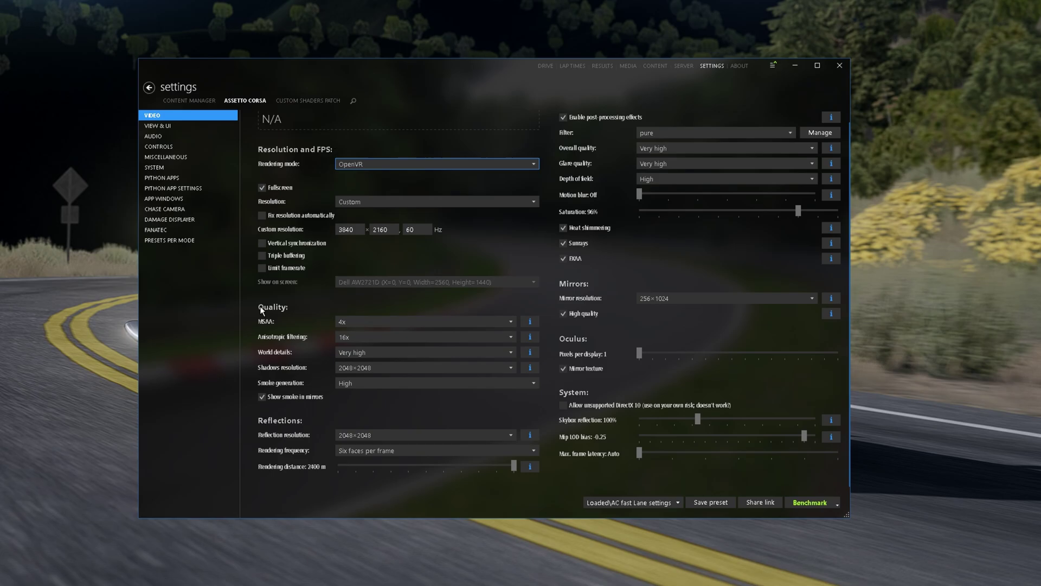
pyautogui.click(546, 66)
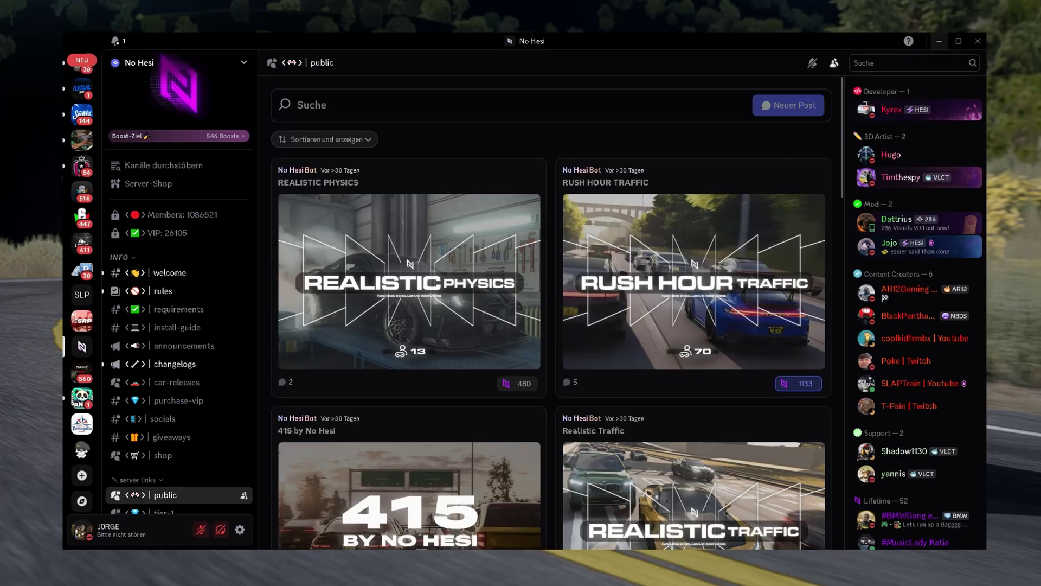
# - Switch to the No Hesi server in Discord and examine the server posts in the public channel under server links
pyautogui.moveTo(82, 347)
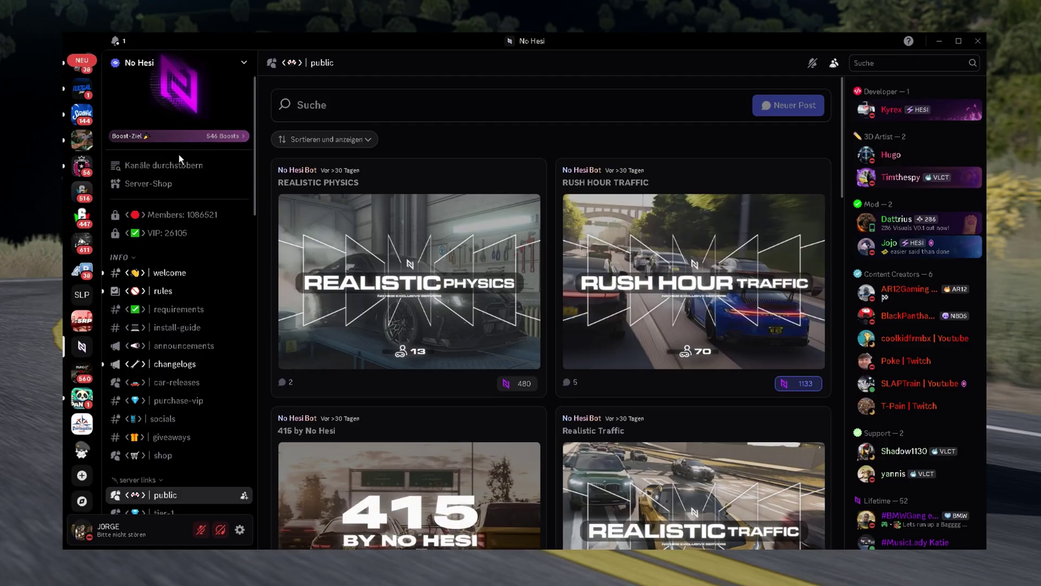
pyautogui.scroll(-2, 182, 163)
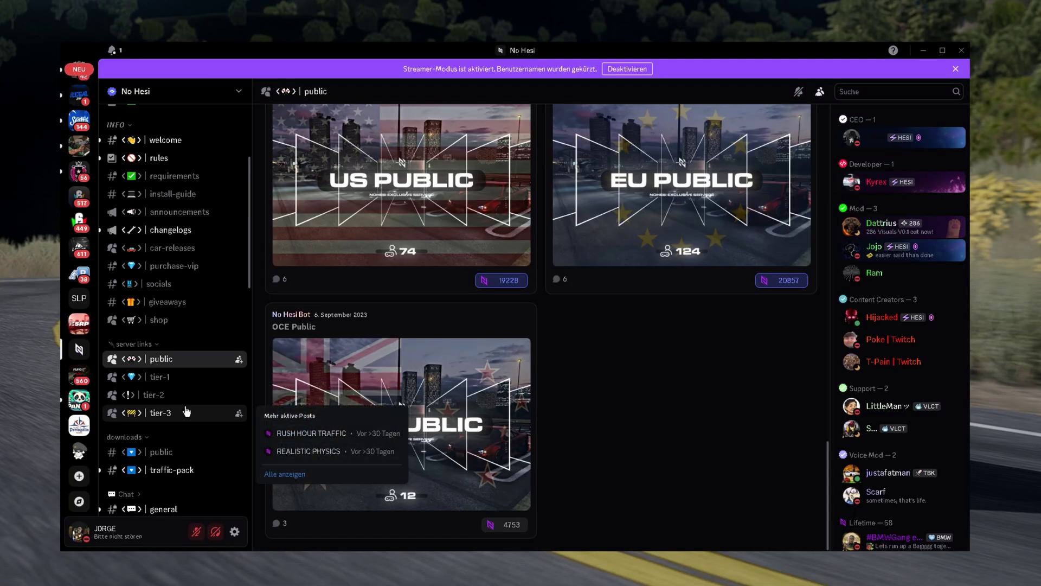
pyautogui.scroll(3, 179, 401)
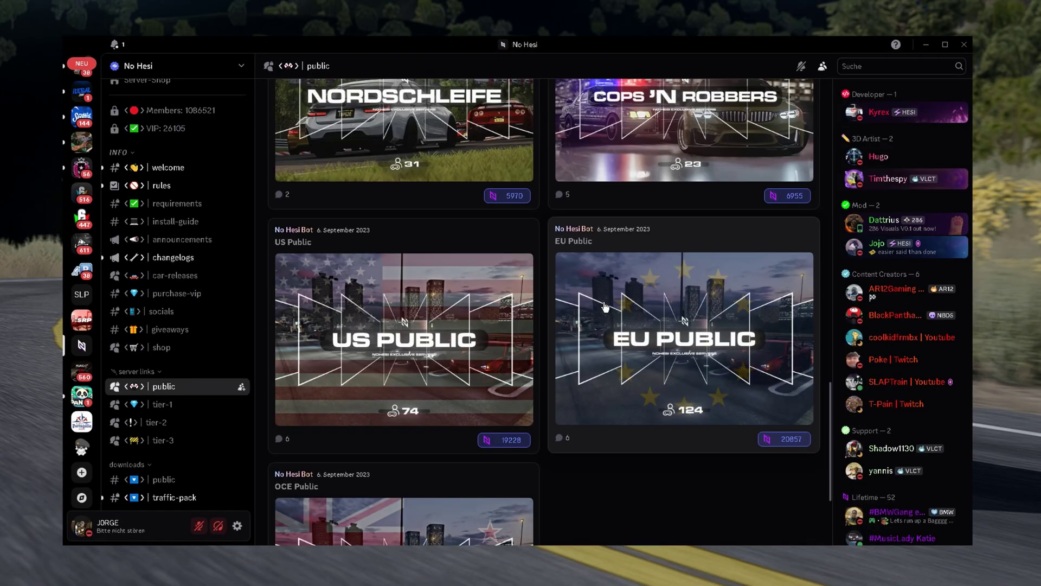
pyautogui.scroll(-2, 361, 353)
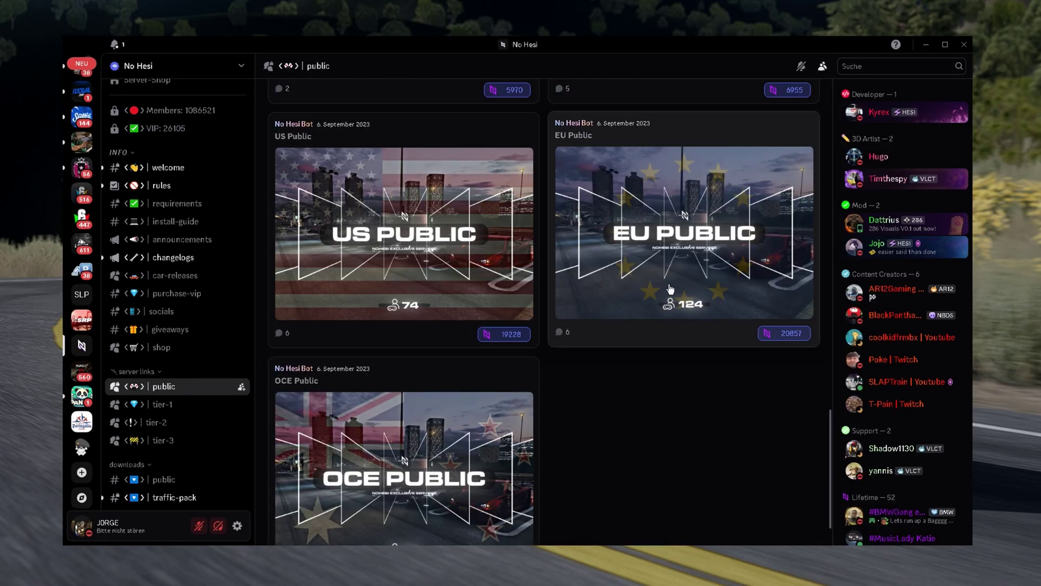
pyautogui.scroll(-1, 552, 313)
pyautogui.scroll(1, 366, 458)
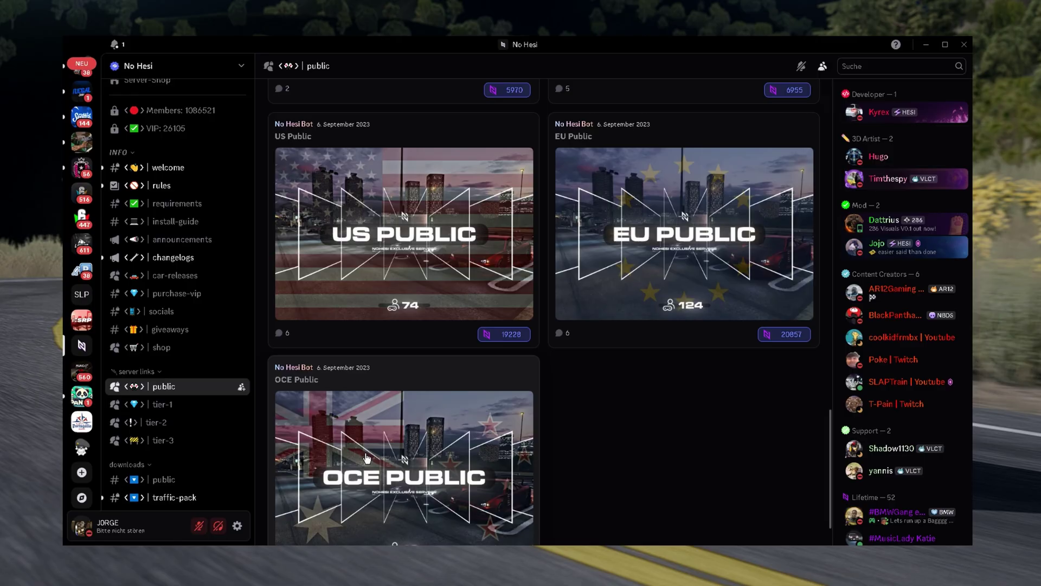
pyautogui.scroll(5, 366, 458)
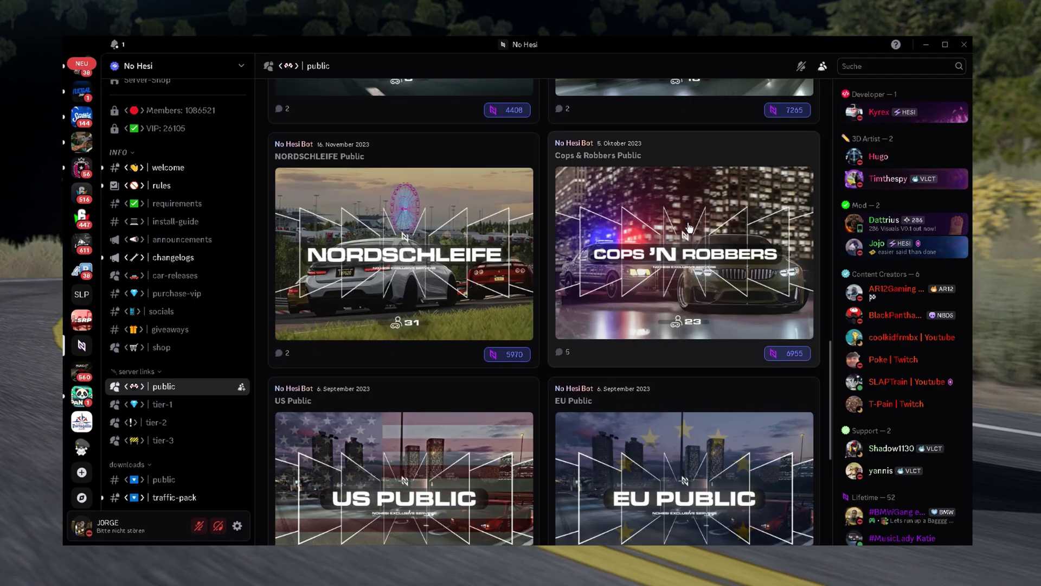
pyautogui.scroll(3, 412, 304)
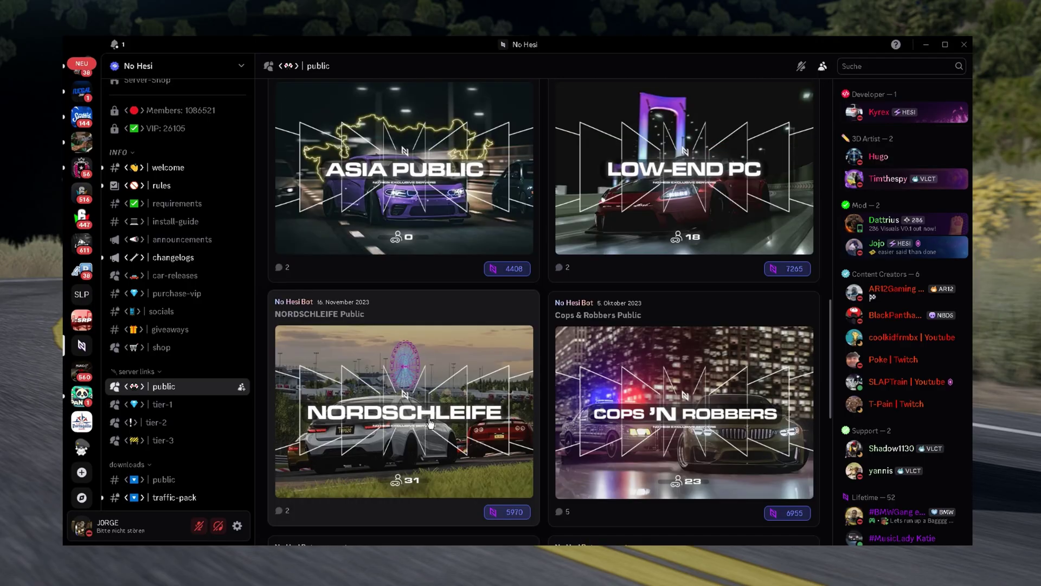
pyautogui.scroll(6, 430, 423)
pyautogui.scroll(-10, 433, 428)
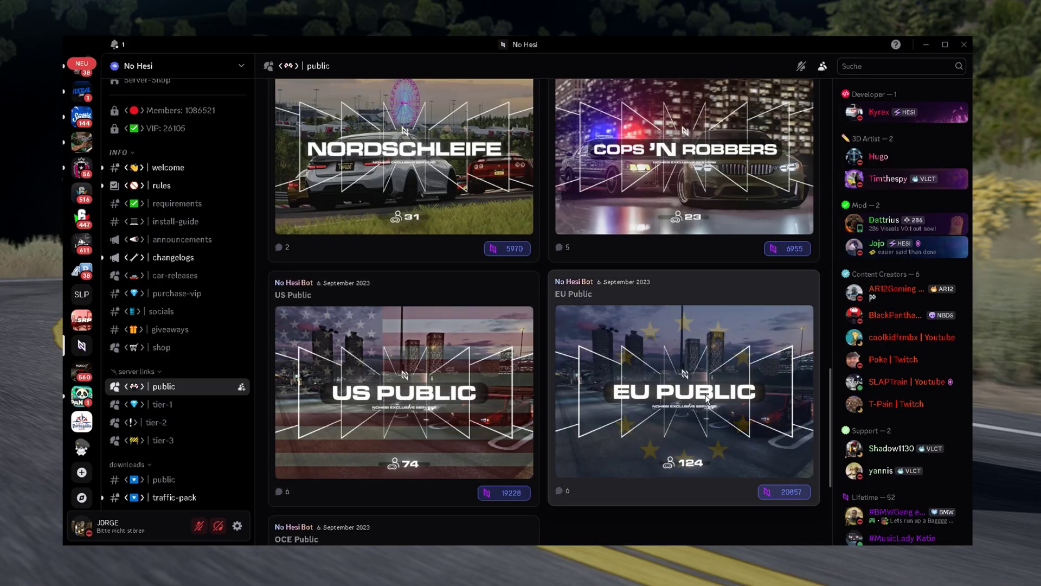
# - Open the EU Public post and examine its light and heavy traffic server listings
pyautogui.click(707, 400)
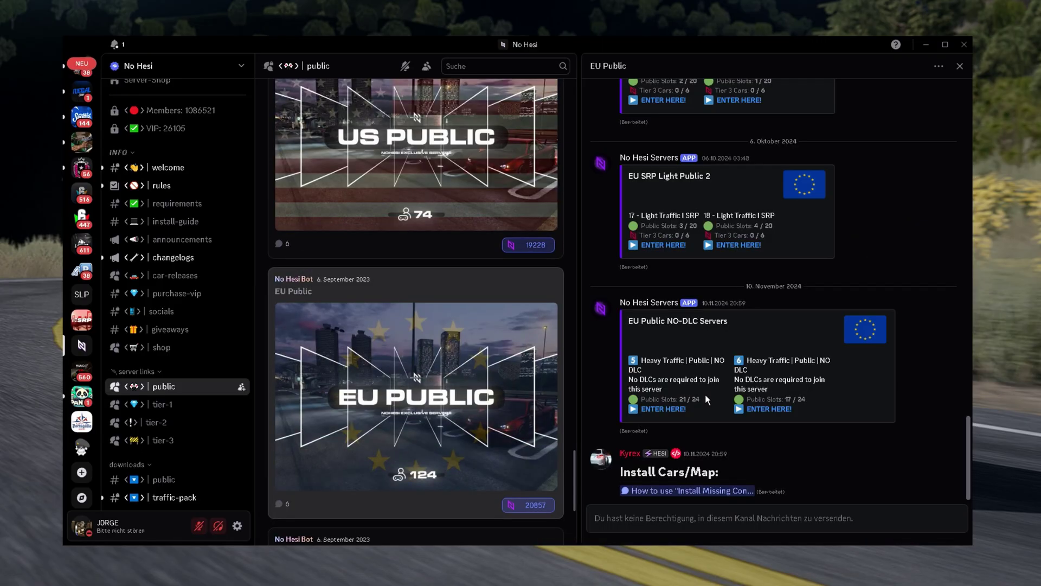
pyautogui.scroll(5, 705, 395)
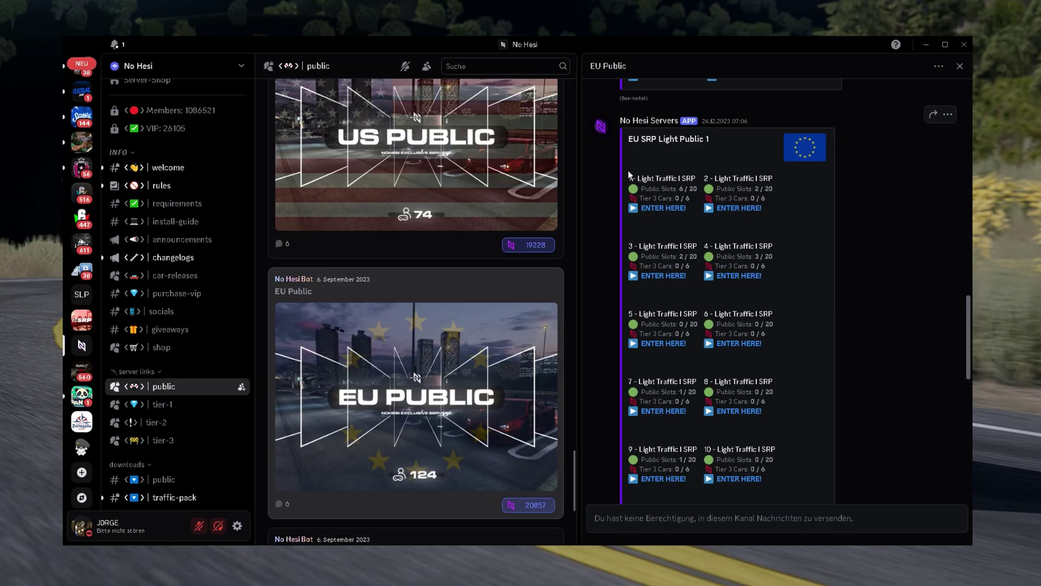
pyautogui.scroll(-3, 680, 180)
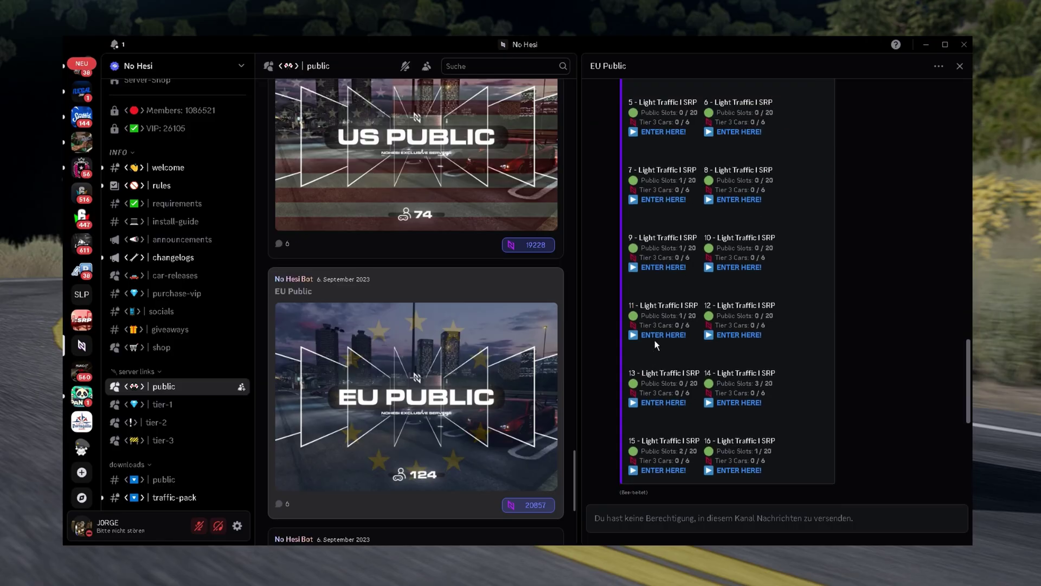
pyautogui.scroll(-10, 655, 340)
pyautogui.scroll(15, 661, 345)
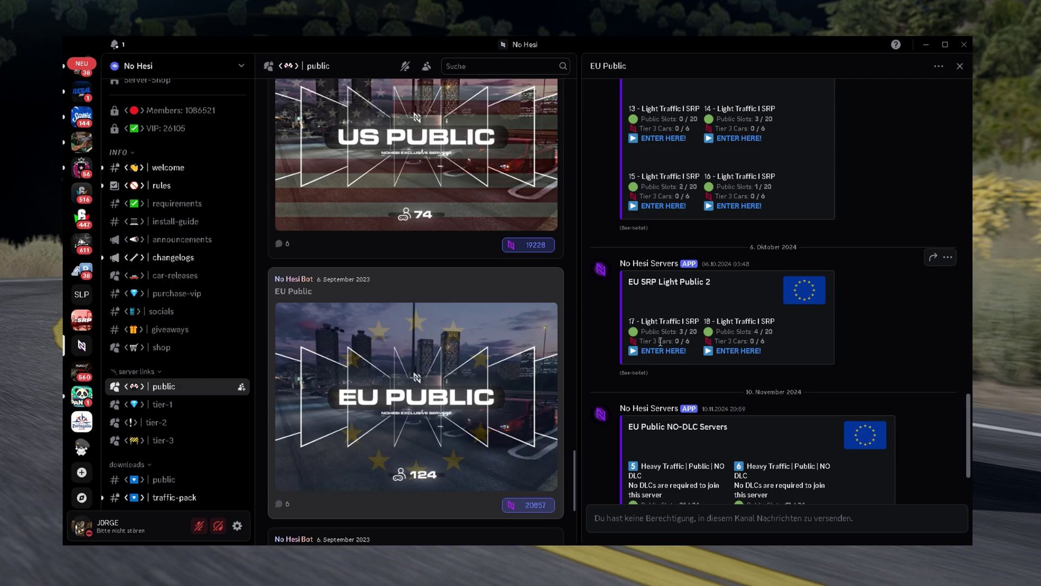
pyautogui.moveTo(637, 221); pyautogui.dragTo(704, 223)
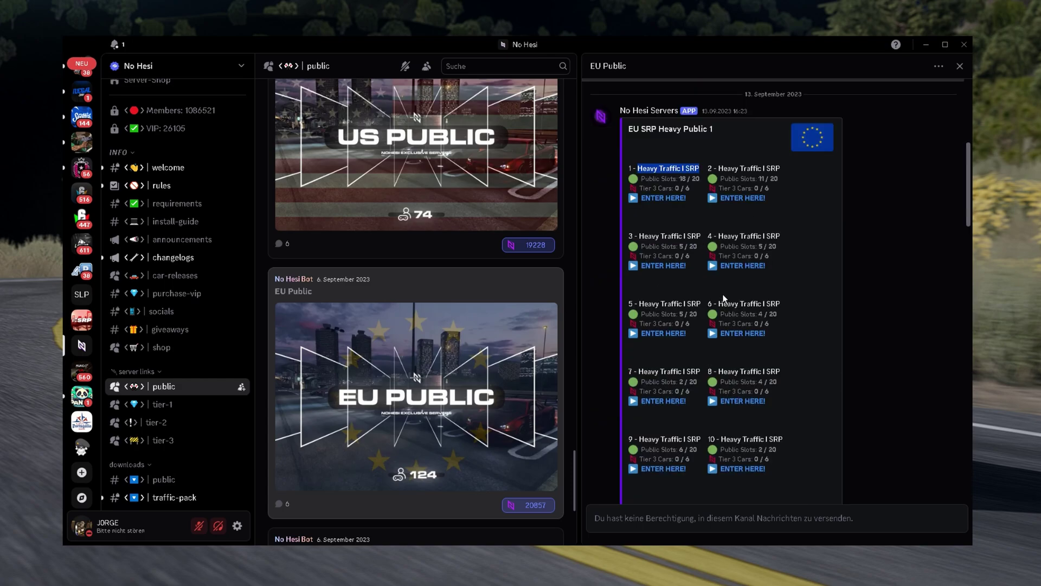
pyautogui.scroll(-3, 714, 245)
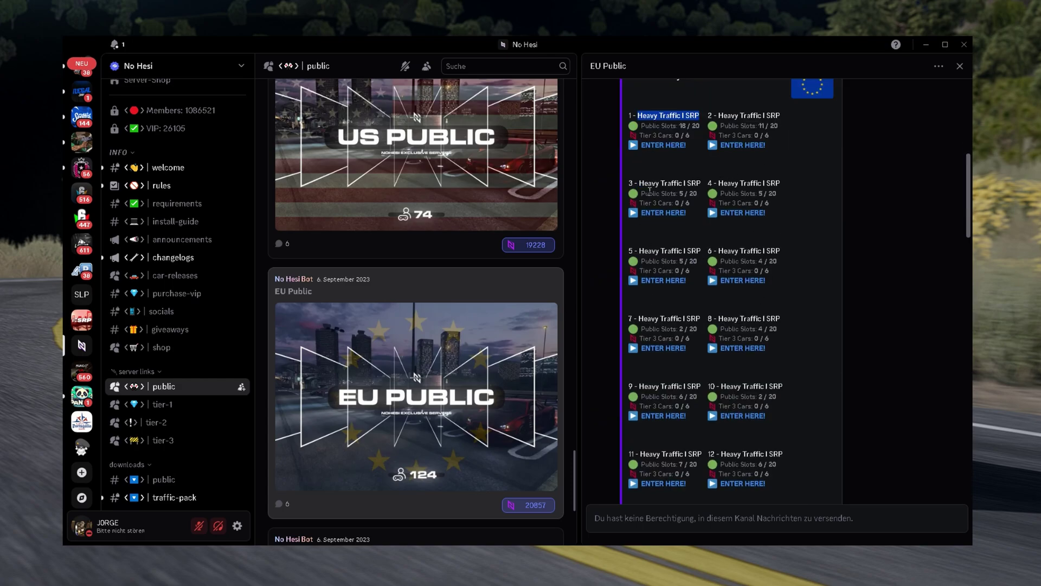
pyautogui.moveTo(649, 191); pyautogui.dragTo(684, 224)
pyautogui.scroll(2, 818, 336)
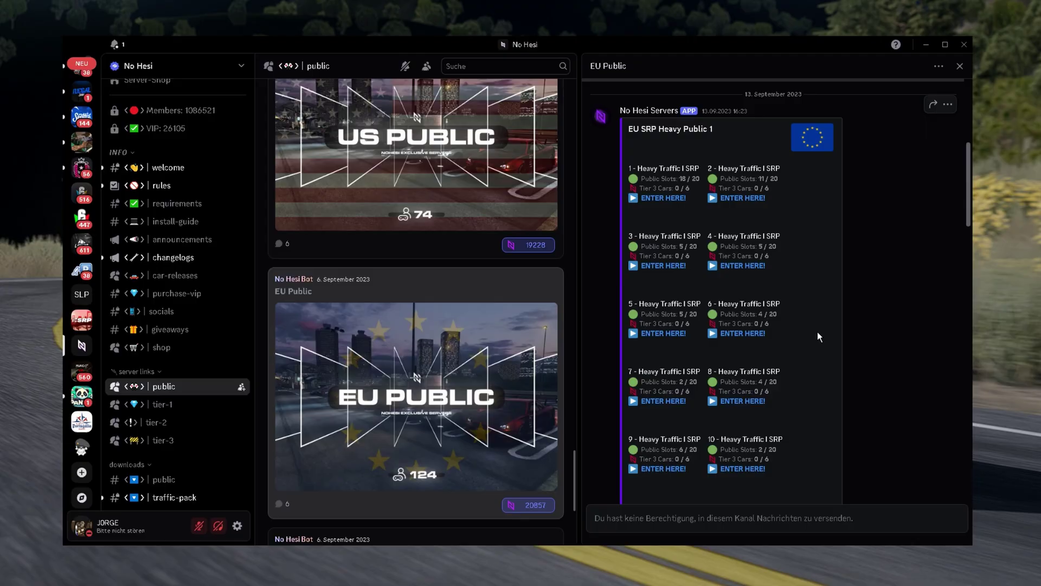
# - Open the invite for heavy traffic server 1 under EU SRP Heavy Public 1 in Content Manager and review its server details
pyautogui.click(657, 200)
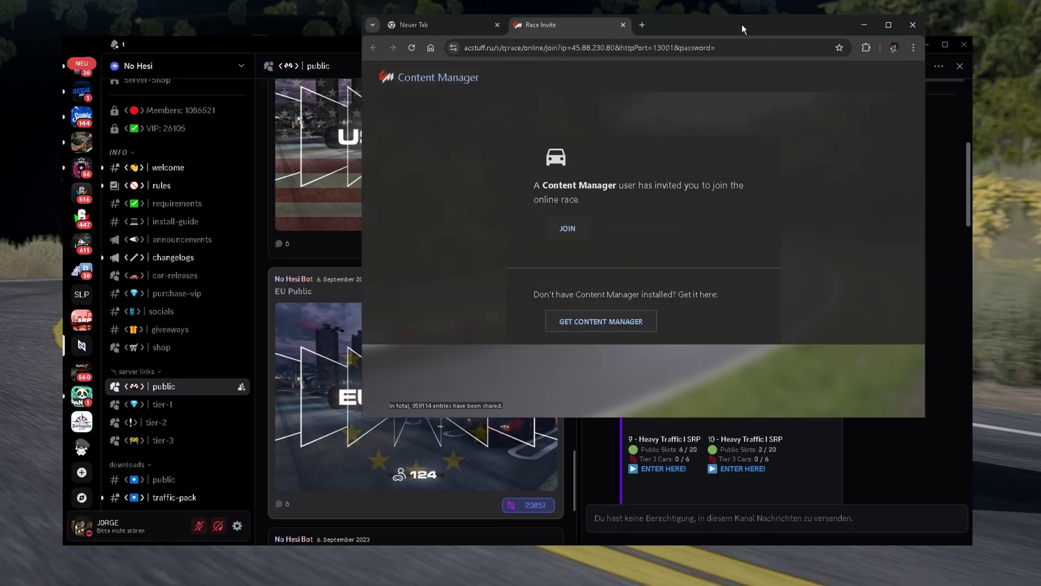
pyautogui.click(567, 228)
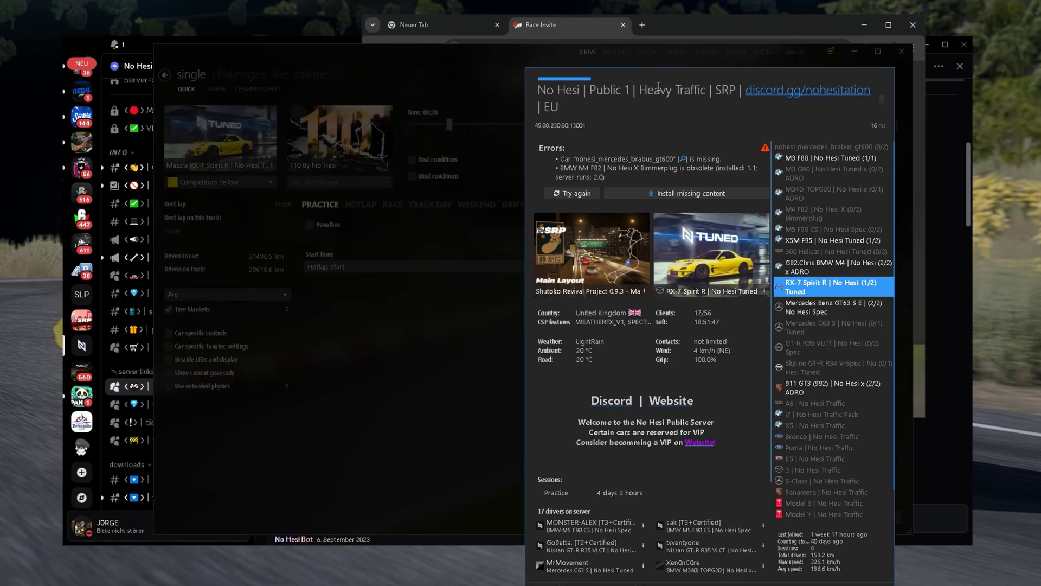
pyautogui.moveTo(627, 89); pyautogui.dragTo(674, 89)
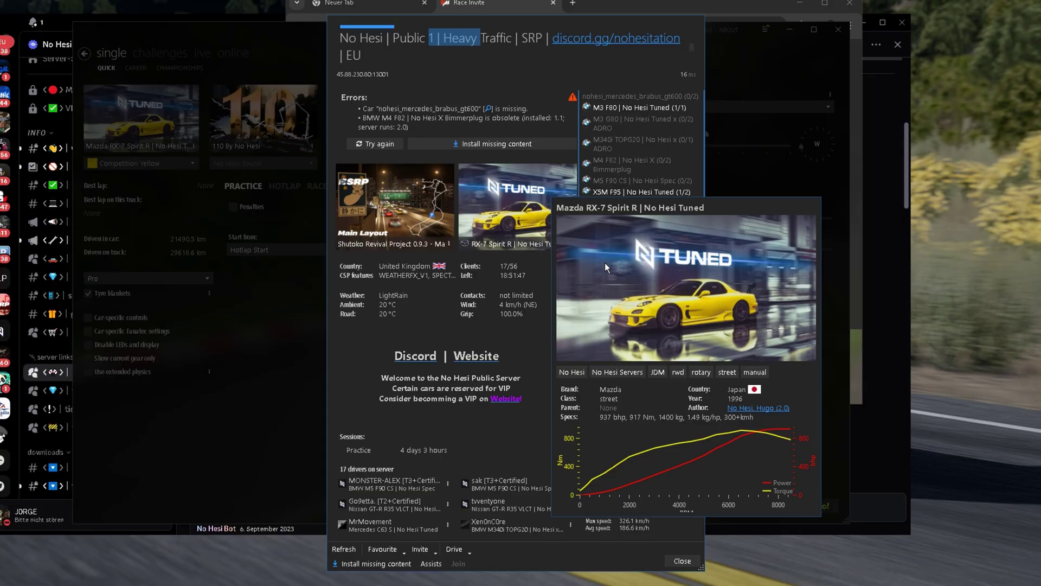
pyautogui.scroll(-1, 599, 417)
pyautogui.scroll(-3, 481, 415)
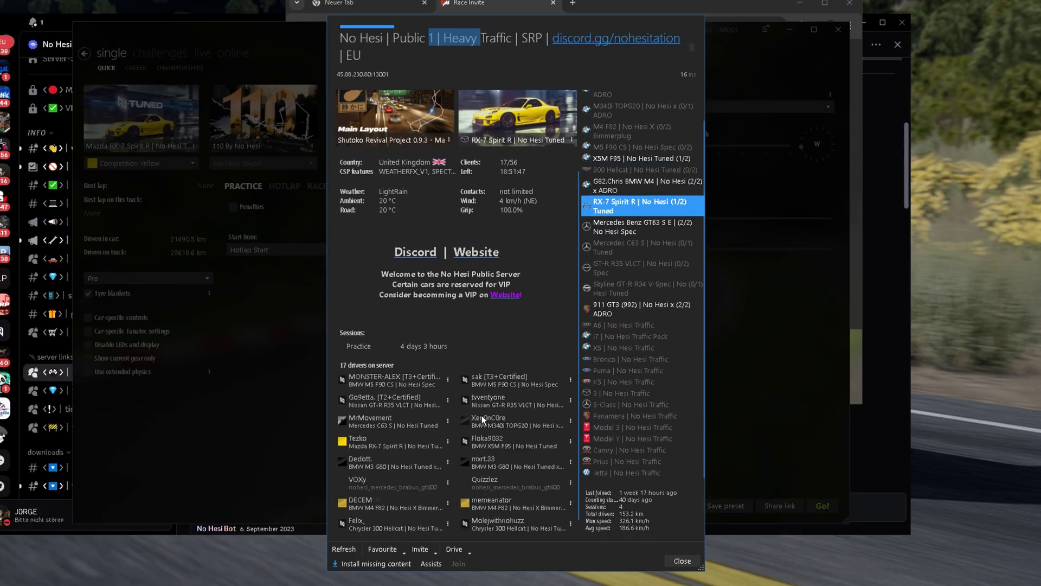
pyautogui.moveTo(340, 213)
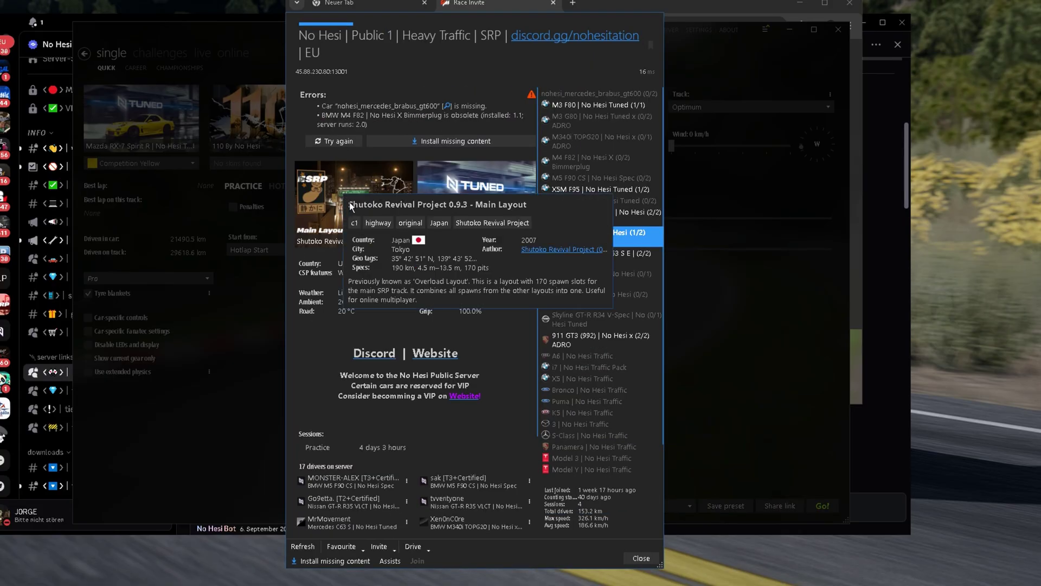
# - Preview several cars offered by the server, select the X5M F95 | No Hesi Tuned, and review the drivers and session information
pyautogui.click(591, 256)
pyautogui.click(584, 287)
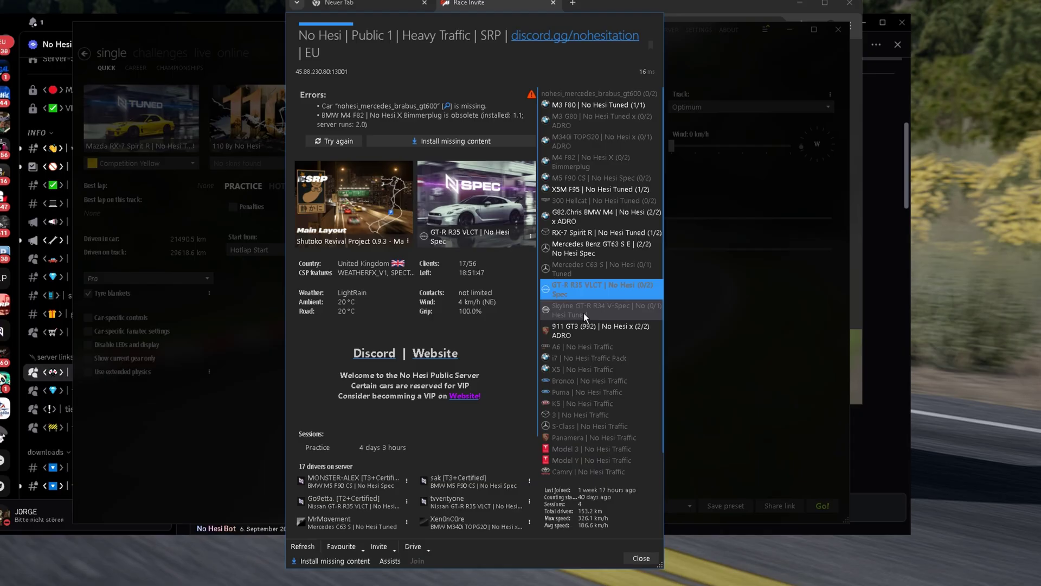
pyautogui.click(583, 330)
pyautogui.click(575, 248)
pyautogui.click(574, 189)
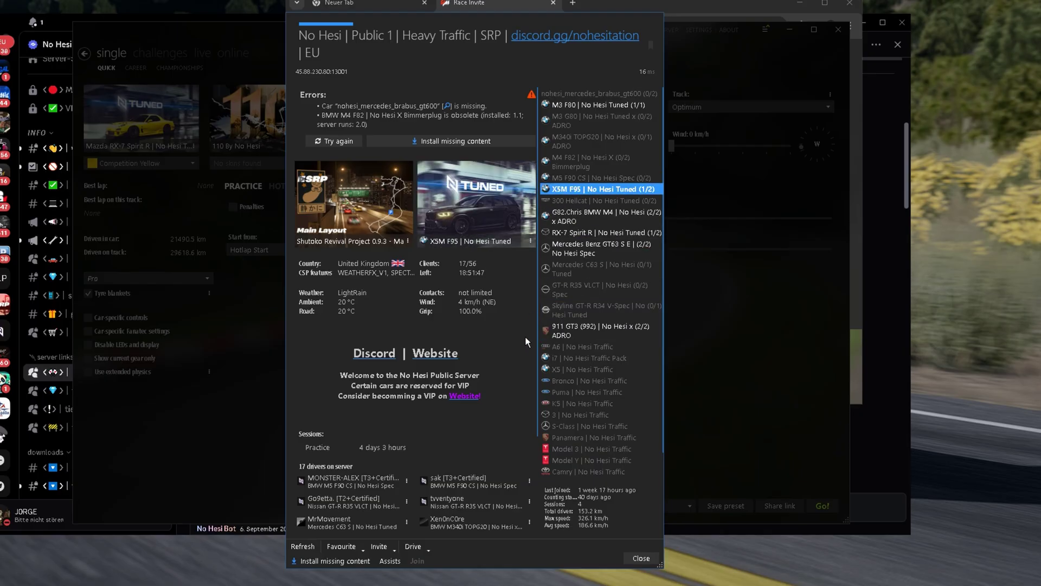
pyautogui.scroll(-1, 499, 340)
pyautogui.scroll(-4, 499, 340)
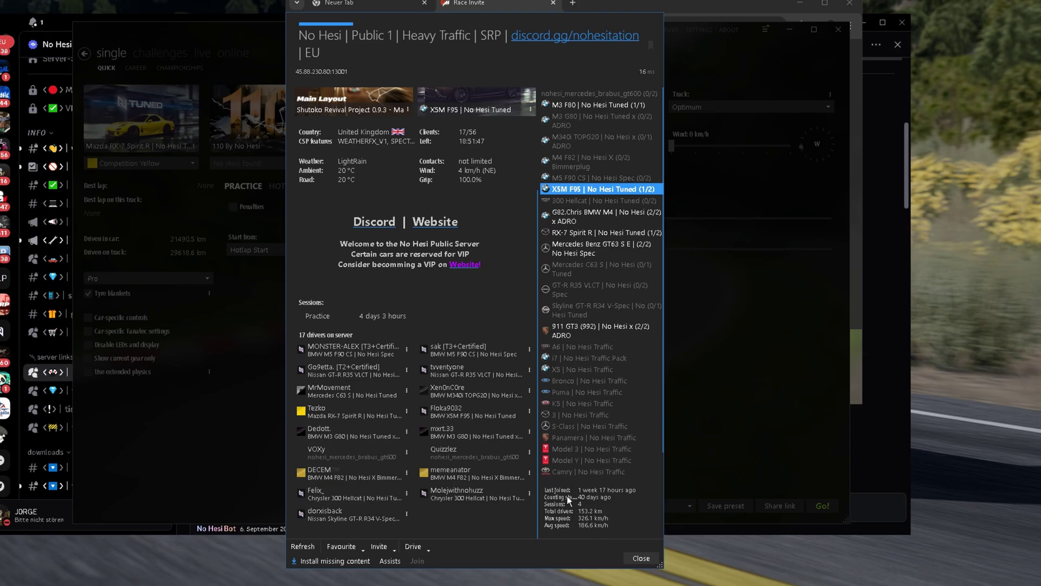
pyautogui.scroll(5, 411, 461)
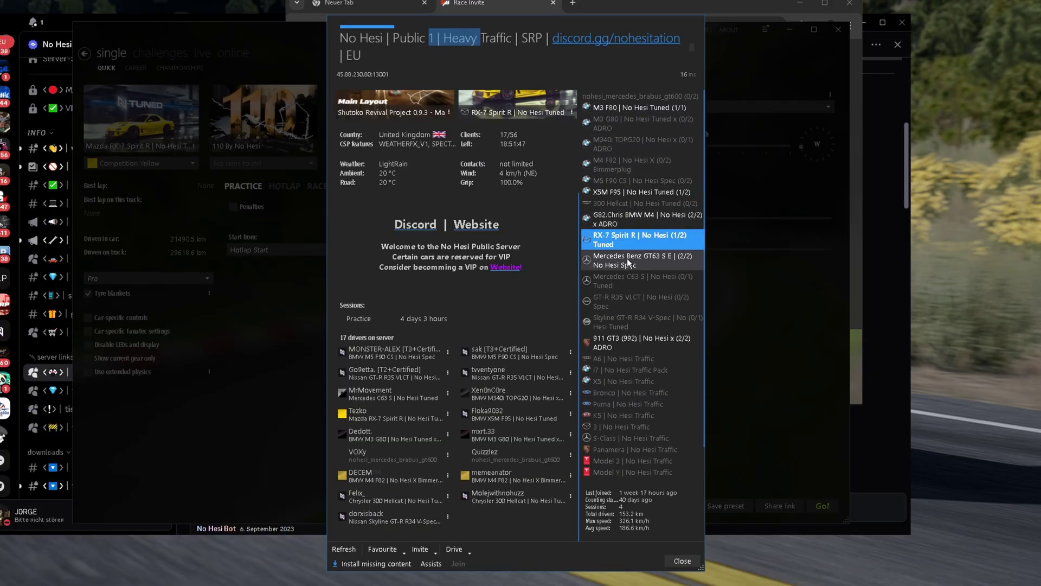
# - Review the server's content errors, request installation of the missing content, and close the server details
pyautogui.moveTo(394, 192)
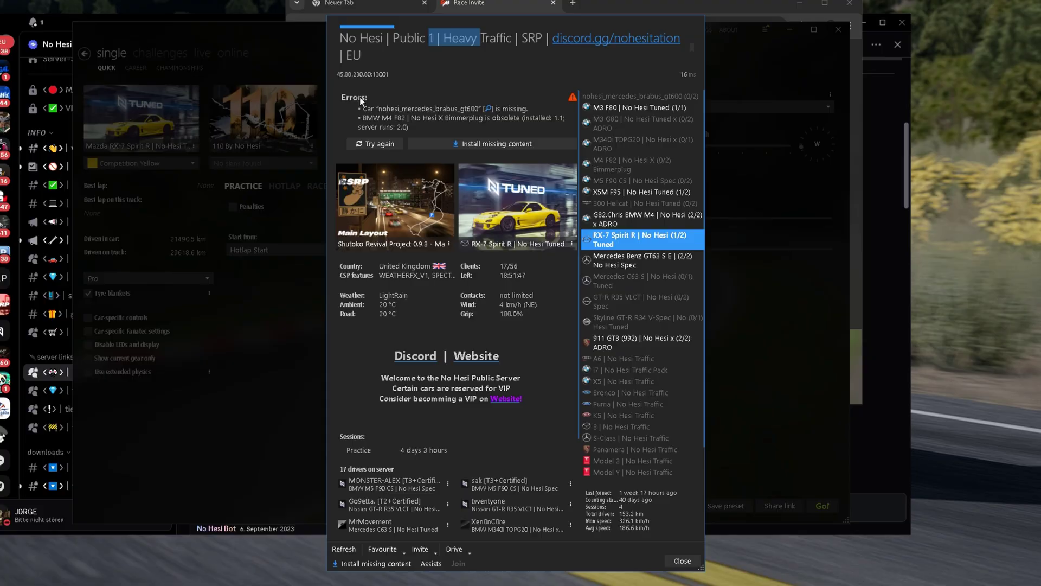
pyautogui.moveTo(361, 107); pyautogui.dragTo(527, 128)
pyautogui.click(521, 131)
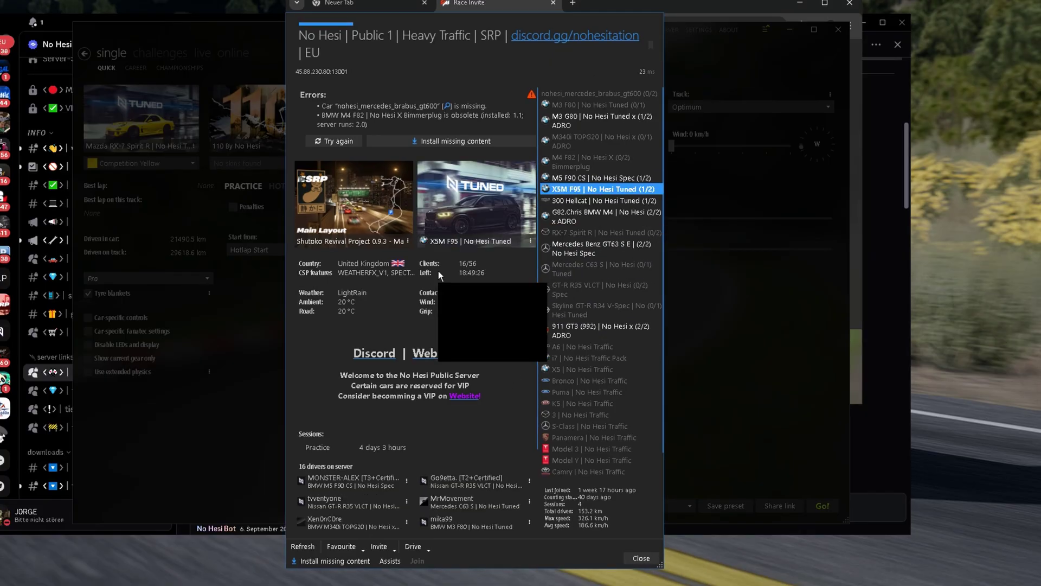
pyautogui.moveTo(608, 367)
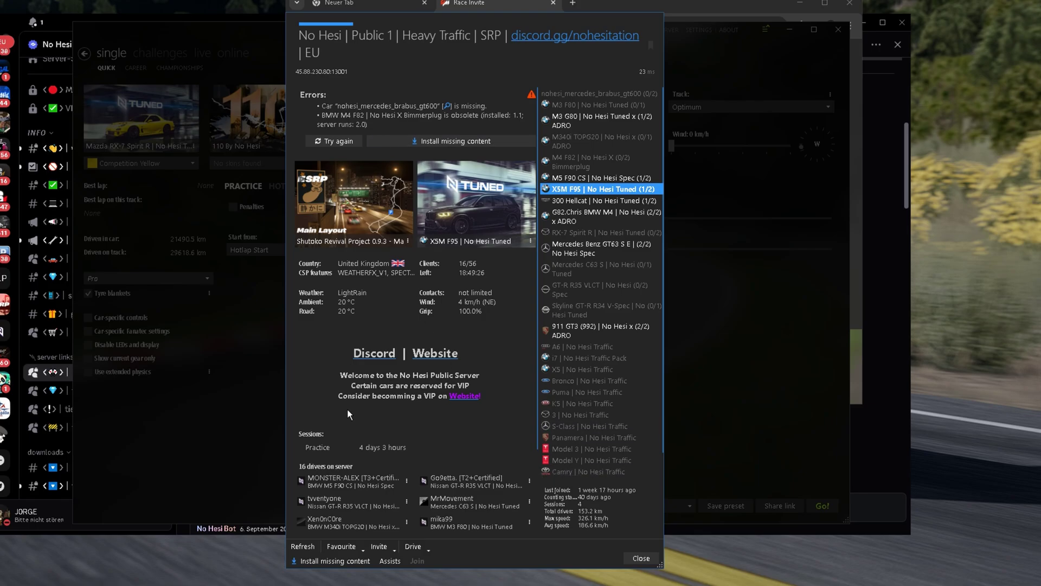
pyautogui.click(465, 140)
pyautogui.click(641, 558)
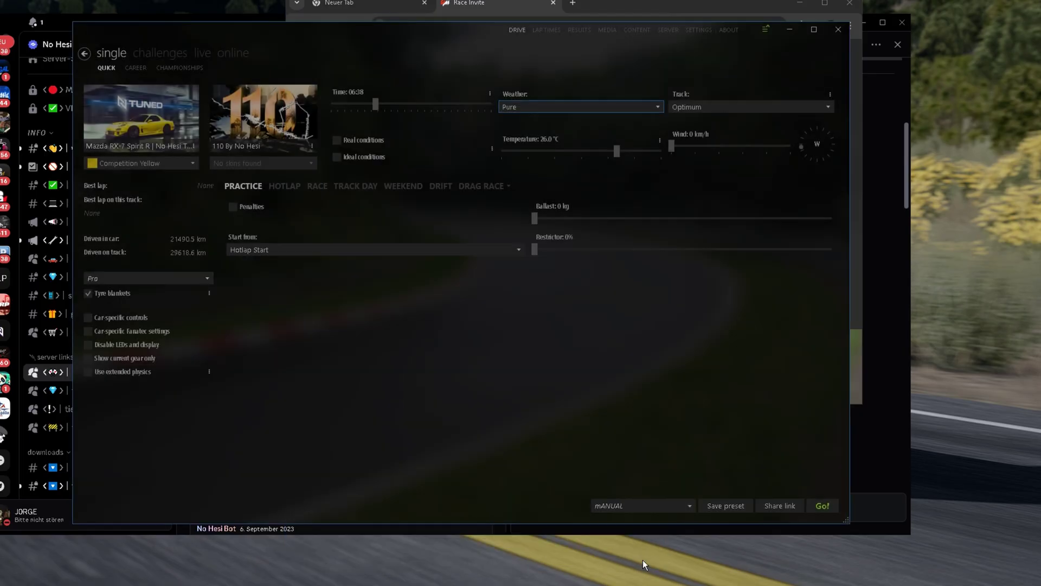
# - Install the downloaded nohesi_mercedes_brabus_gt600.7z and nohesi_bimmerplug_m4.7z, and preview the Brabus GT600 in the server's car list
pyautogui.click(766, 30)
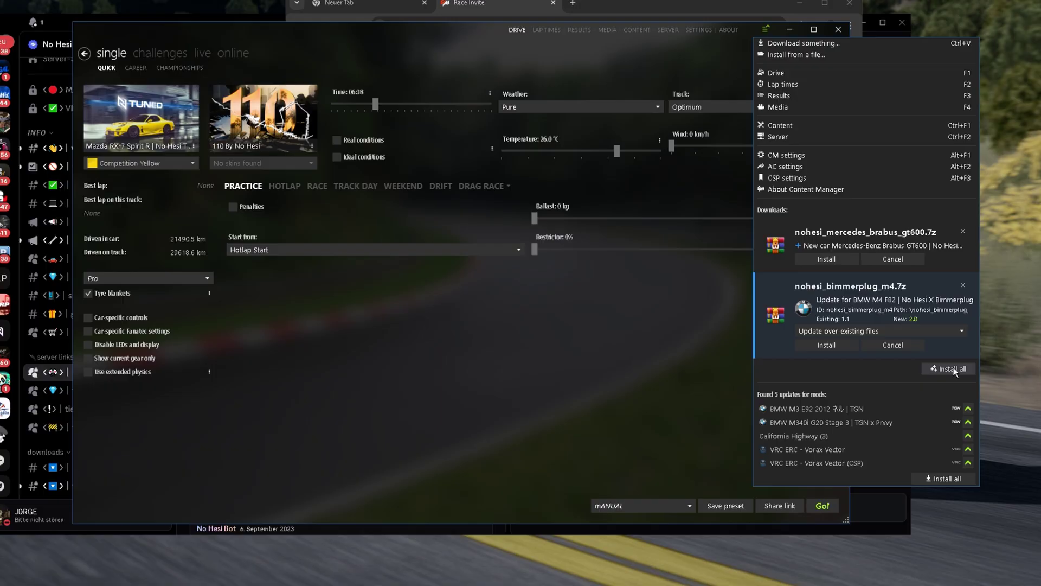
pyautogui.click(827, 260)
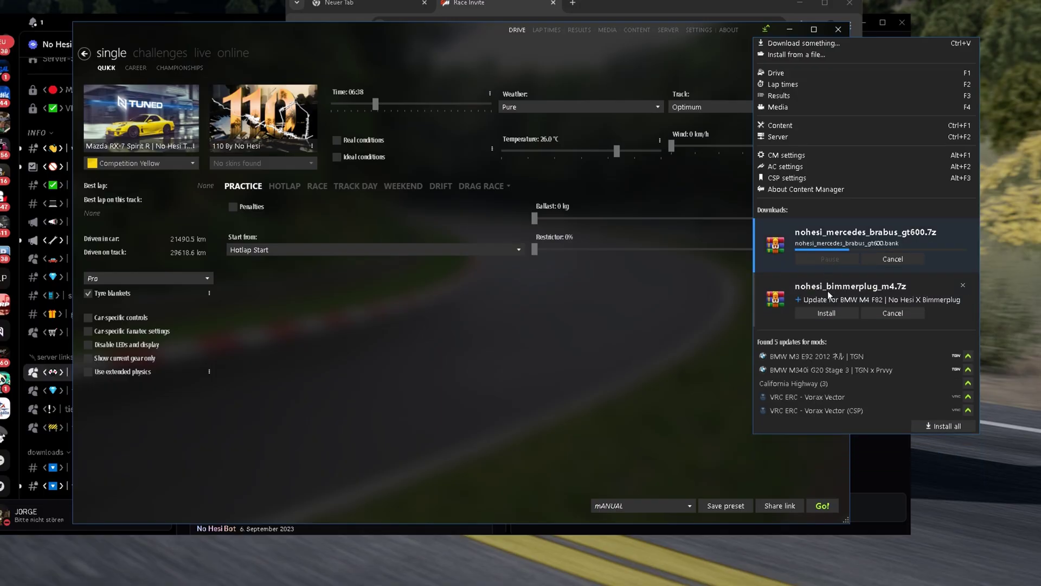
pyautogui.click(827, 314)
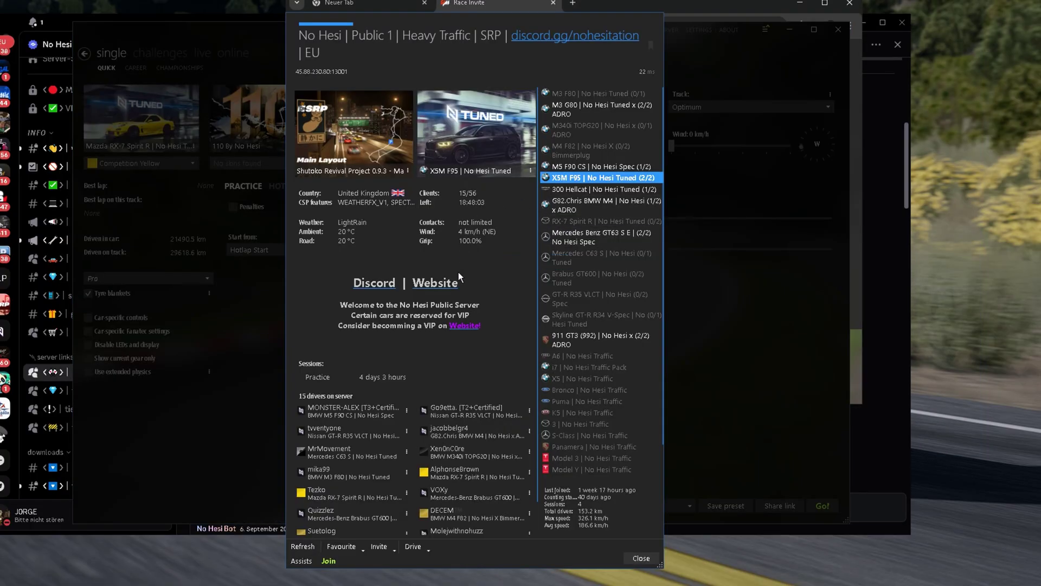
pyautogui.click(589, 277)
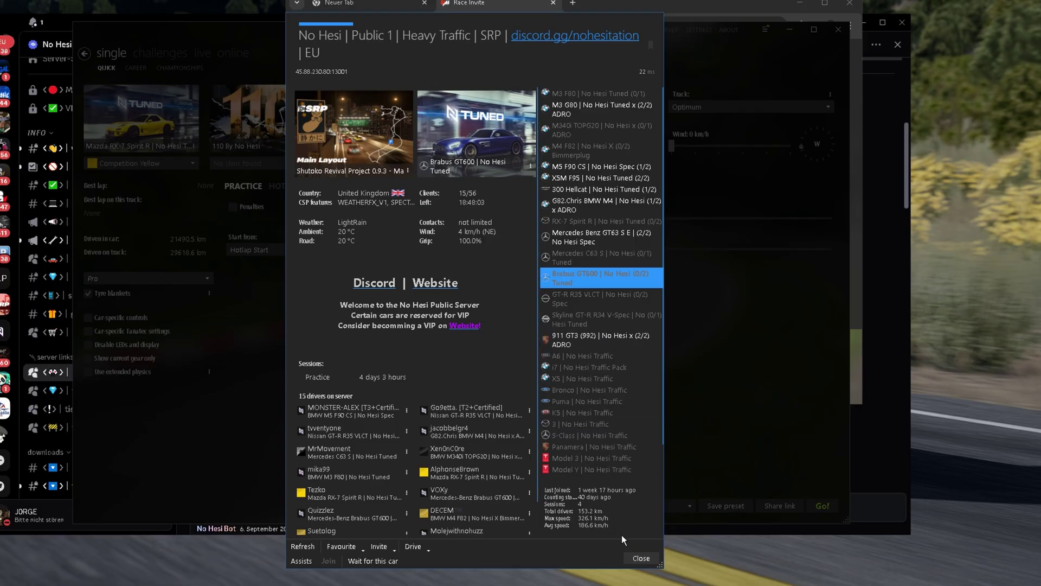
pyautogui.click(641, 558)
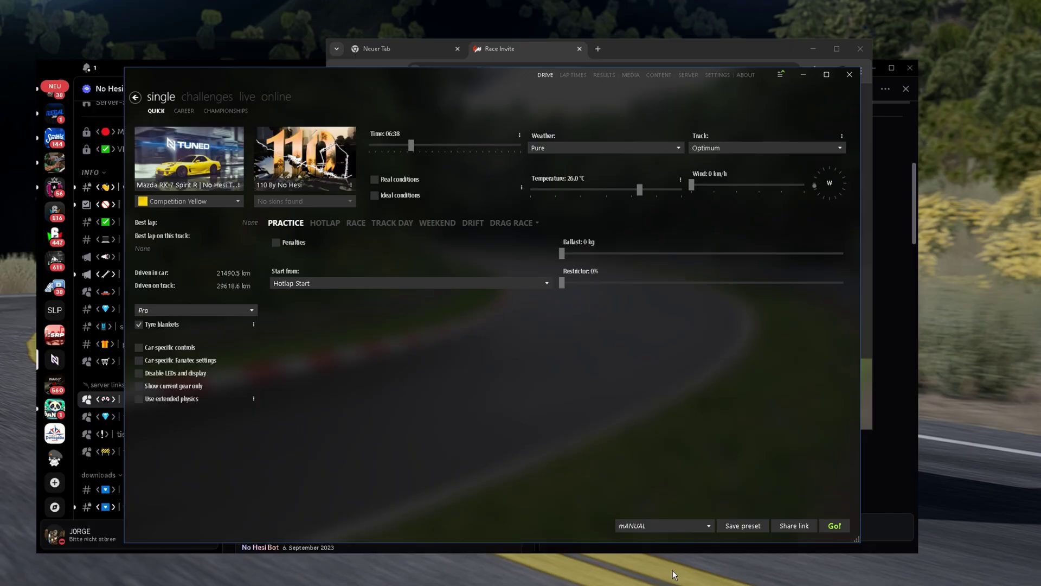
# - Open the Mazda RX-7 Spirit R's content folder in File Explorer
pyautogui.rightClick(113, 99)
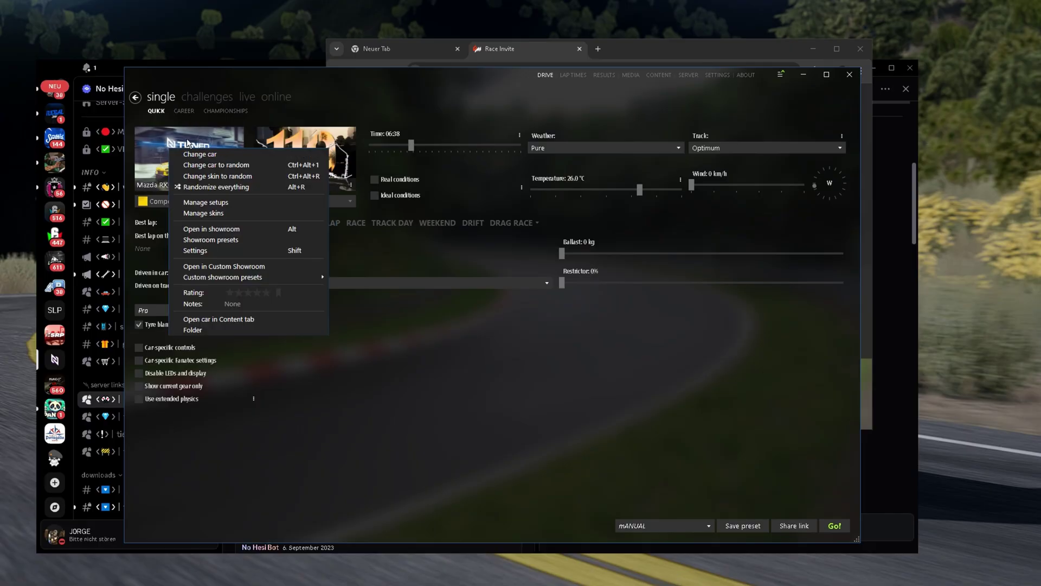
pyautogui.click(188, 143)
pyautogui.rightClick(187, 143)
pyautogui.click(240, 320)
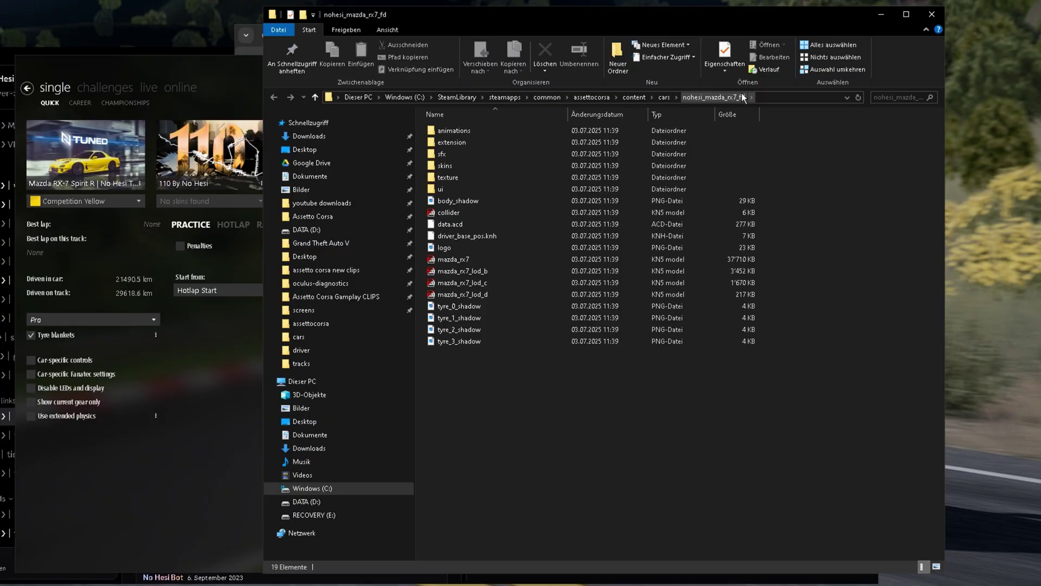
# - Go up to the Assetto Corsa cars folder and look through the installed car folders
pyautogui.click(664, 97)
pyautogui.scroll(-11, 645, 331)
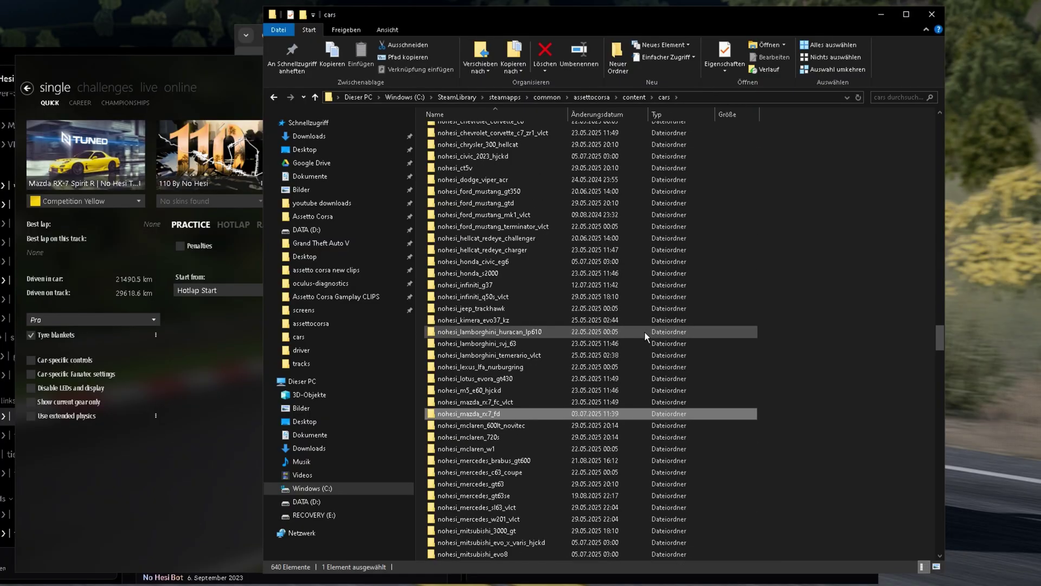
pyautogui.scroll(-20, 638, 337)
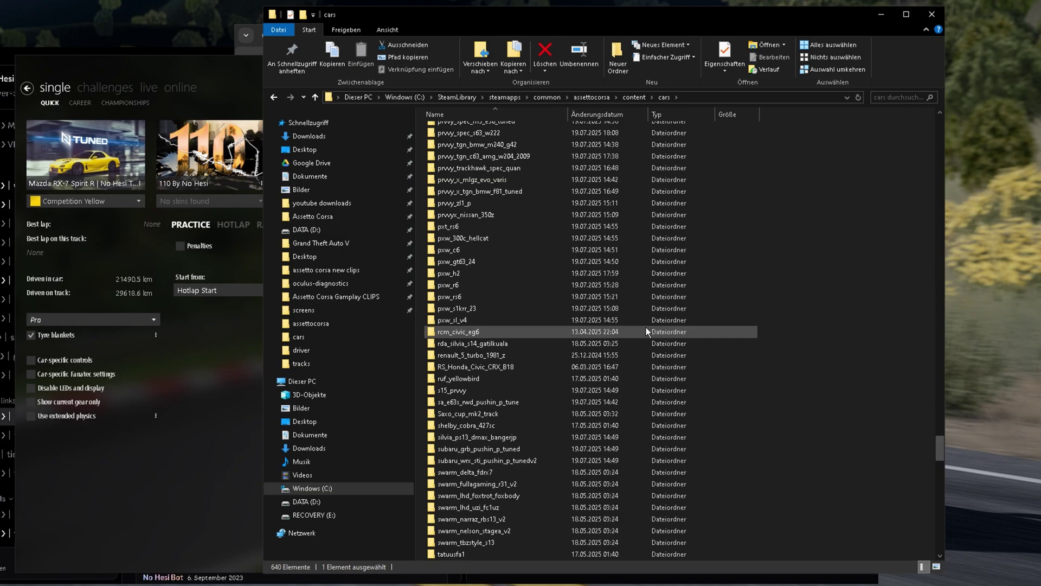
pyautogui.moveTo(941, 447); pyautogui.dragTo(903, 123)
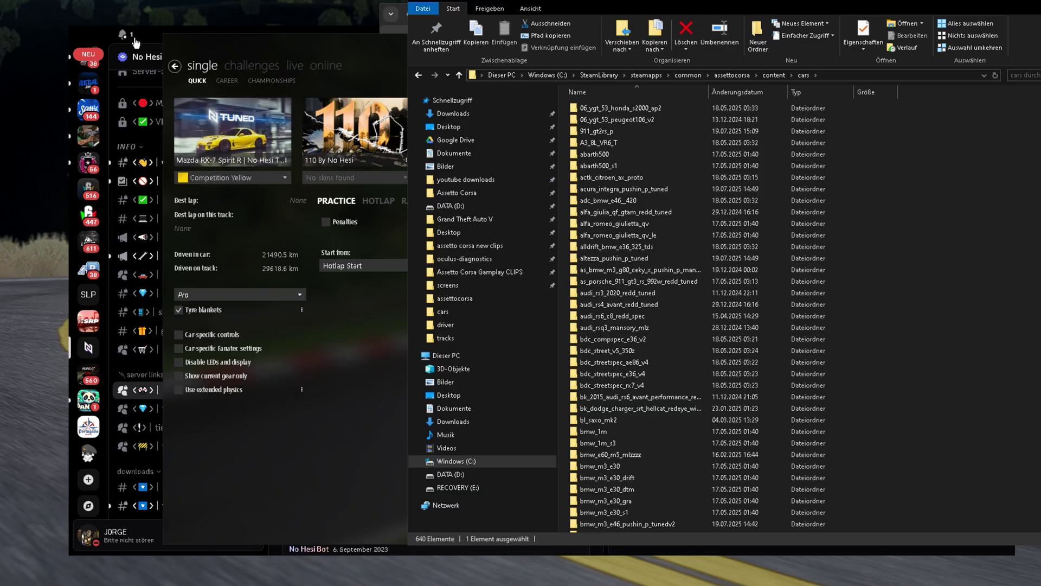
# - Switch to Discord and open No Hesi's public channel under downloads
pyautogui.click(96, 35)
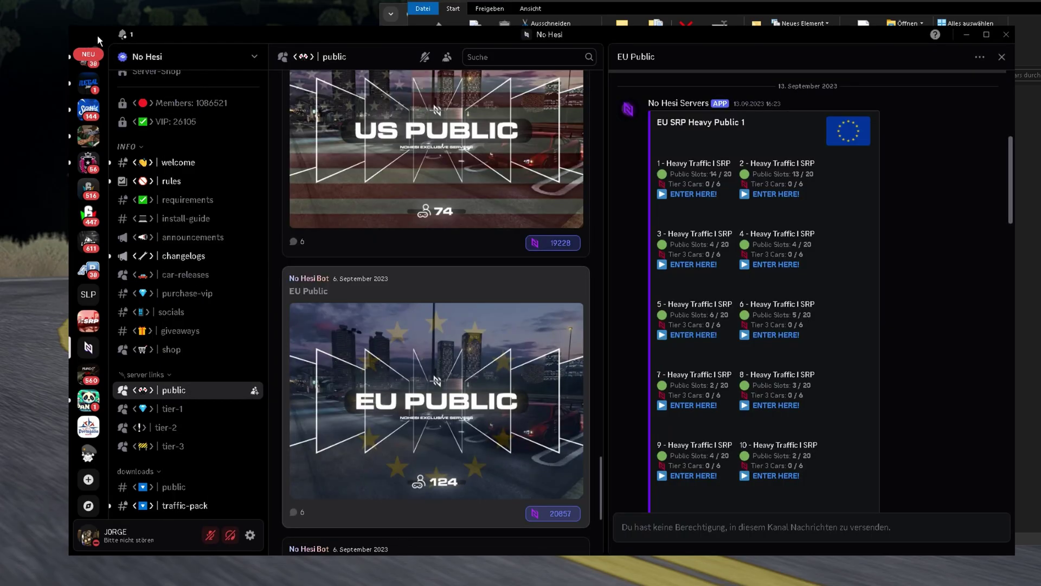
pyautogui.scroll(-2, 179, 380)
pyautogui.click(176, 378)
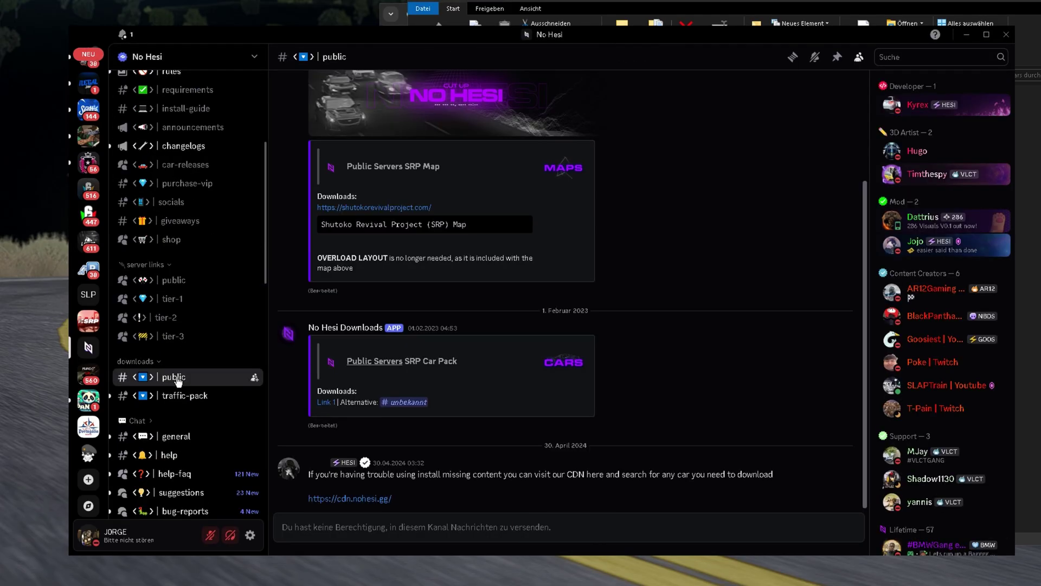
# - Open the Shutoko Revival Project site from the SRP map post, check its track download, and close the page to return to Discord
pyautogui.click(374, 207)
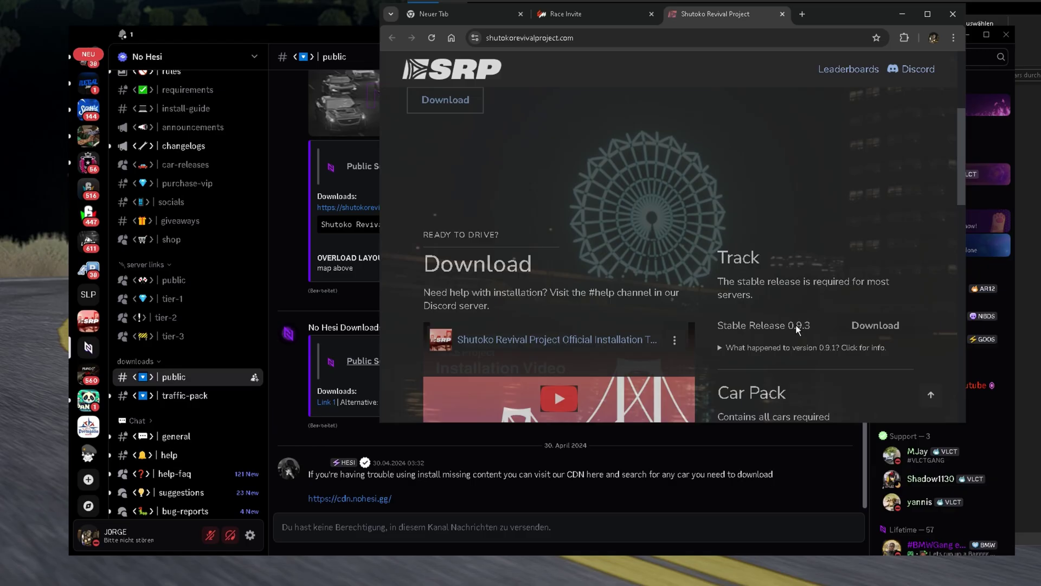
pyautogui.scroll(2, 832, 221)
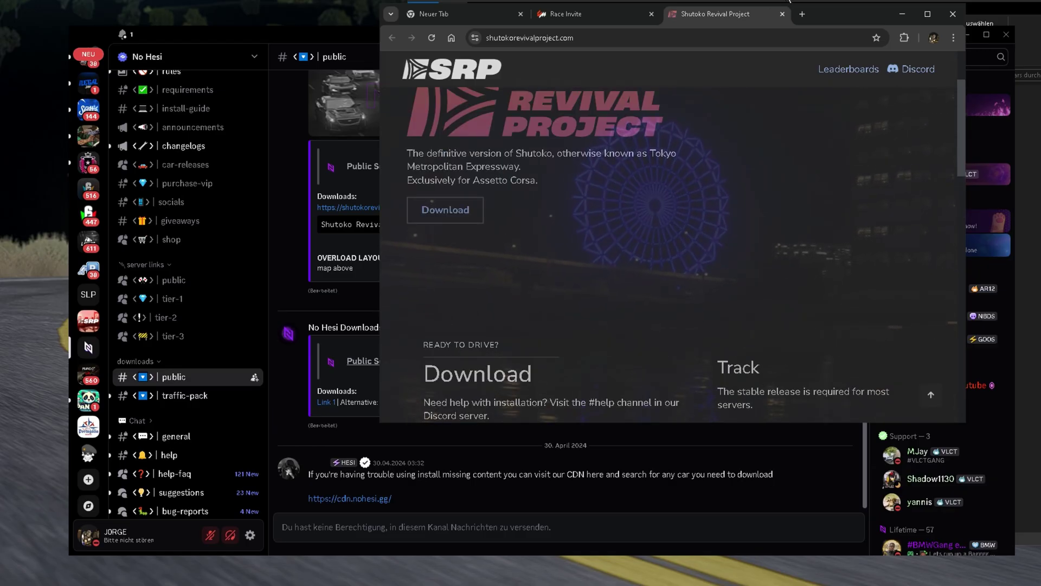
pyautogui.click(782, 13)
pyautogui.click(377, 322)
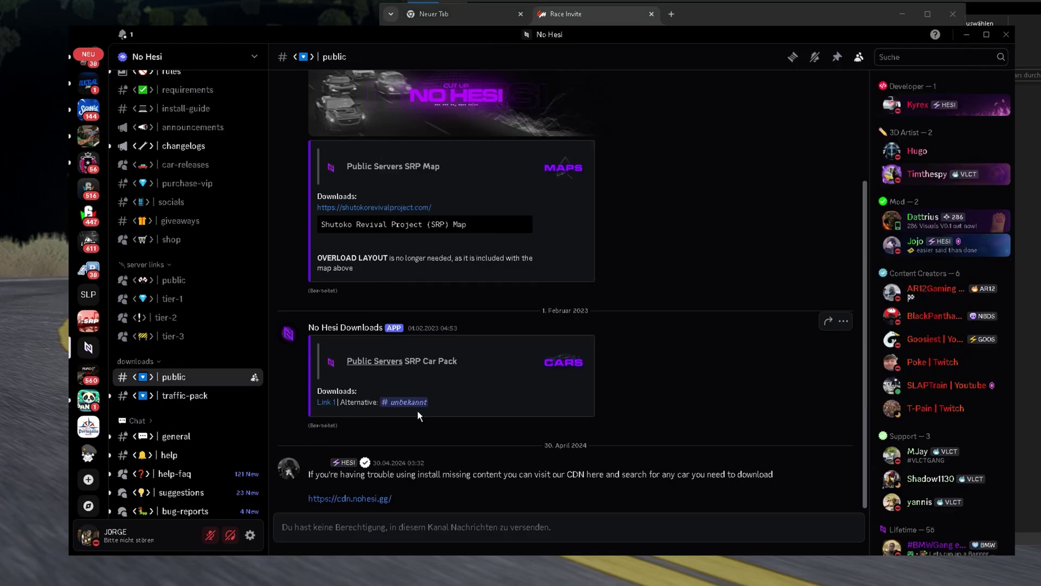
# - Open No Hesi's content delivery network from the Discord post and download bmw_x7_m50i_nohesi.7z from its cars folder
pyautogui.moveTo(406, 363); pyautogui.dragTo(551, 370)
pyautogui.click(373, 499)
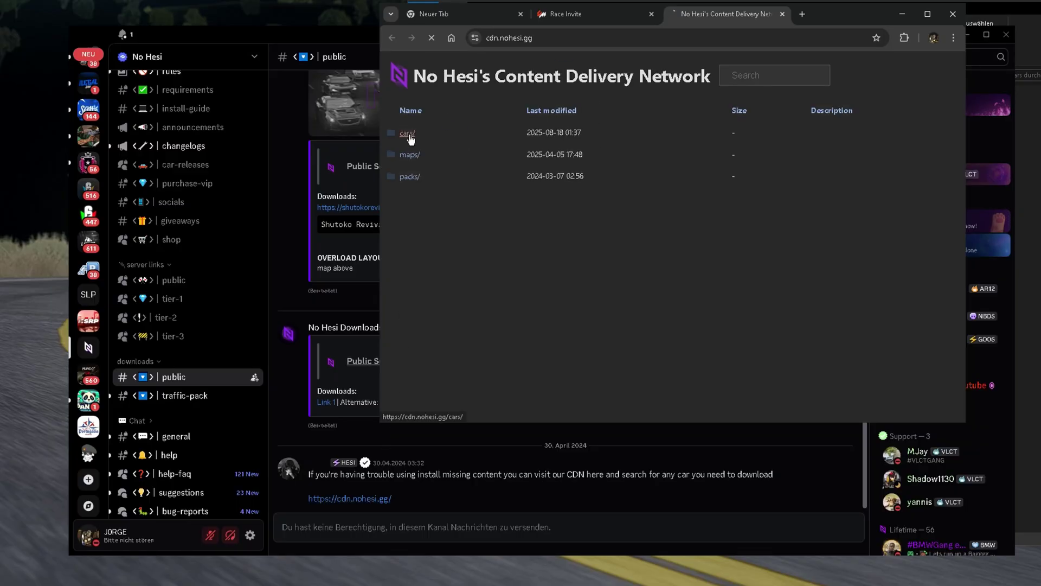
pyautogui.click(410, 136)
pyautogui.scroll(-8, 439, 228)
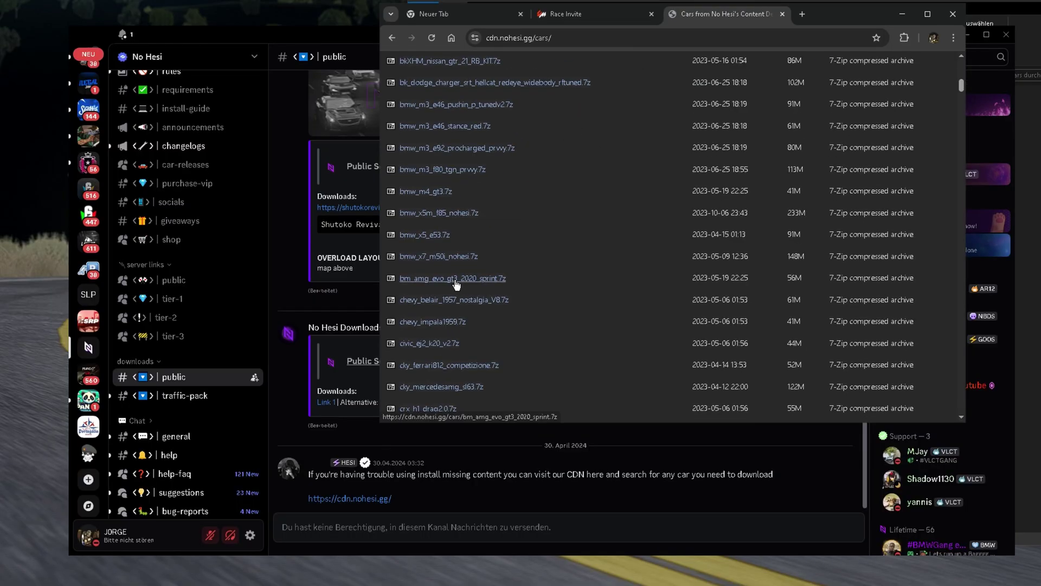
pyautogui.click(464, 257)
pyautogui.click(812, 374)
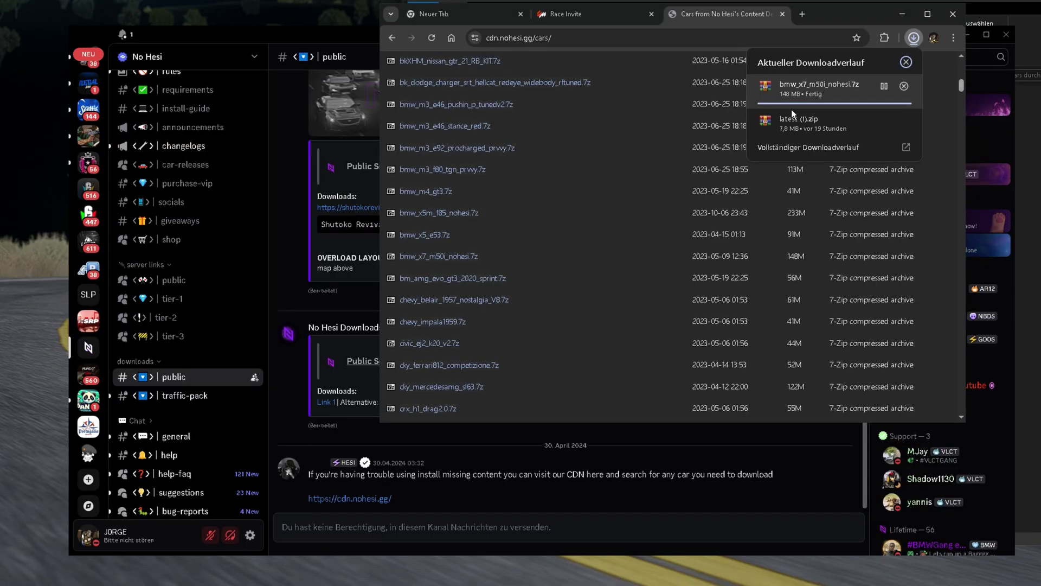
# - Open the downloaded bmw_x7_m50i_nohesi.7z archive and extract its bmw_x7_m50i_nohesi folder into the Assetto Corsa cars folder
pyautogui.click(808, 94)
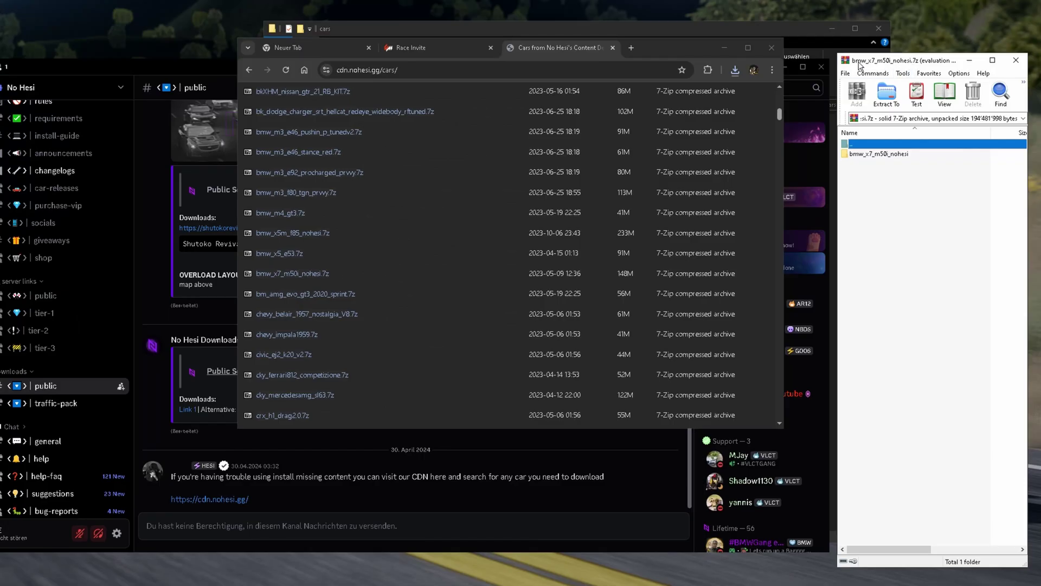
pyautogui.press('super+e')
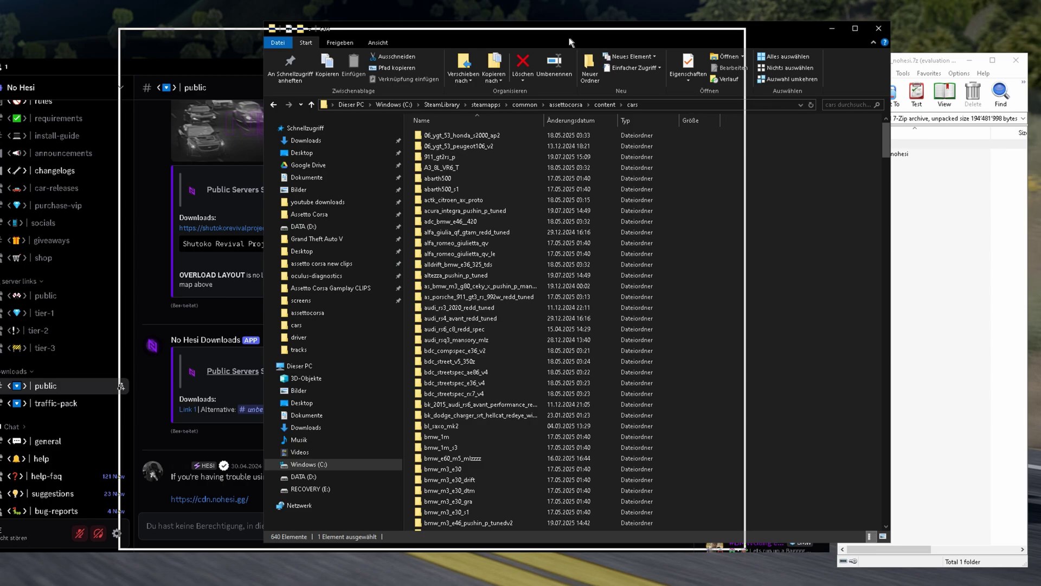
pyautogui.moveTo(569, 40)
pyautogui.mouseDown()
pyautogui.moveTo(556, 47)
pyautogui.moveTo(569, 57)
pyautogui.mouseUp()
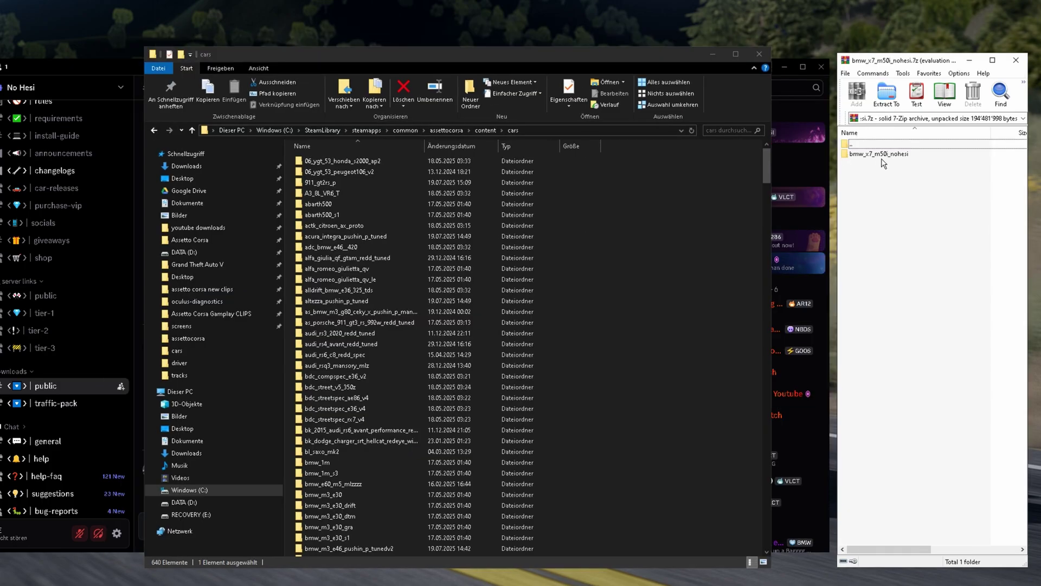
pyautogui.click(884, 154)
pyautogui.moveTo(884, 154); pyautogui.dragTo(611, 287)
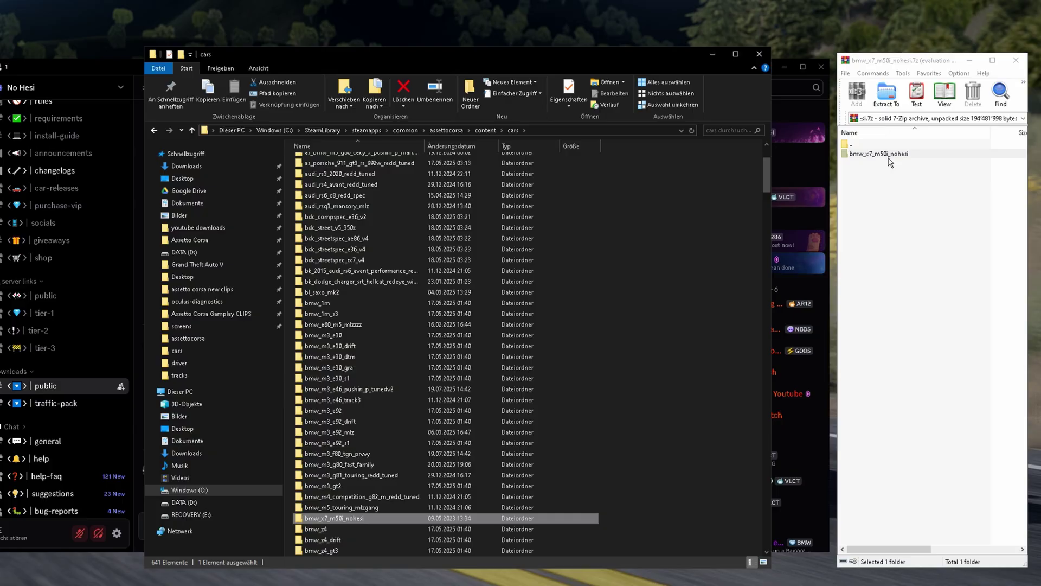
pyautogui.moveTo(889, 157); pyautogui.dragTo(662, 303)
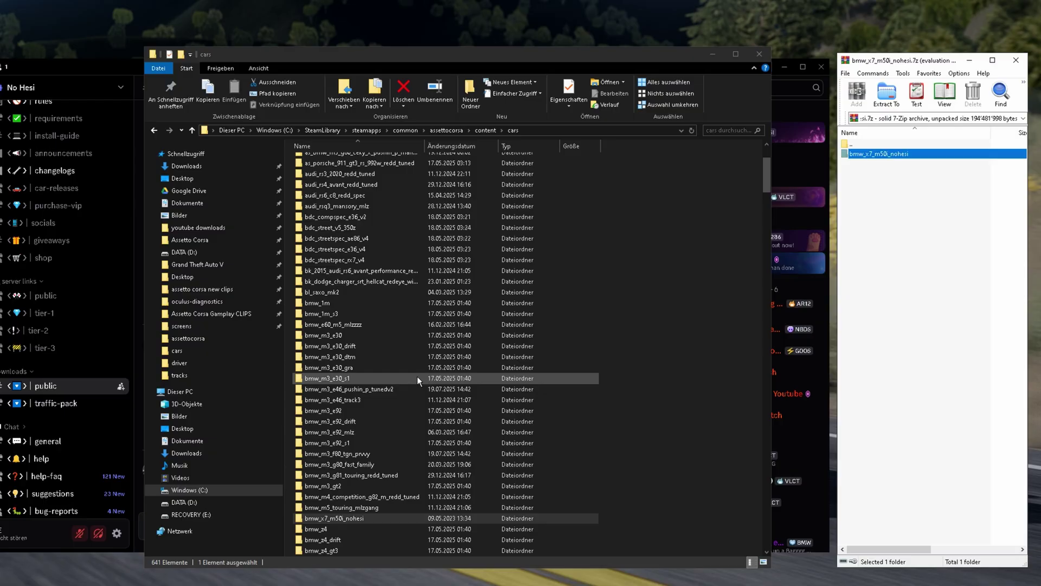
# - Switch to Content Manager, filter the car selection by x7, view the BMW X7 M50i 2020 | No Hesi Spec, and cancel the selection
pyautogui.hotkey('alt', 'Tab')
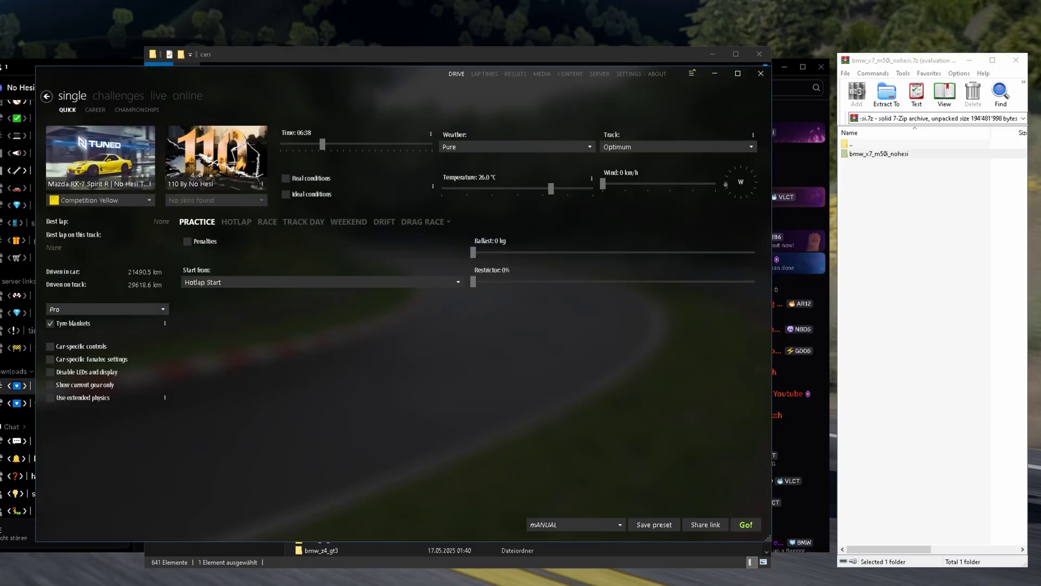
pyautogui.click(101, 158)
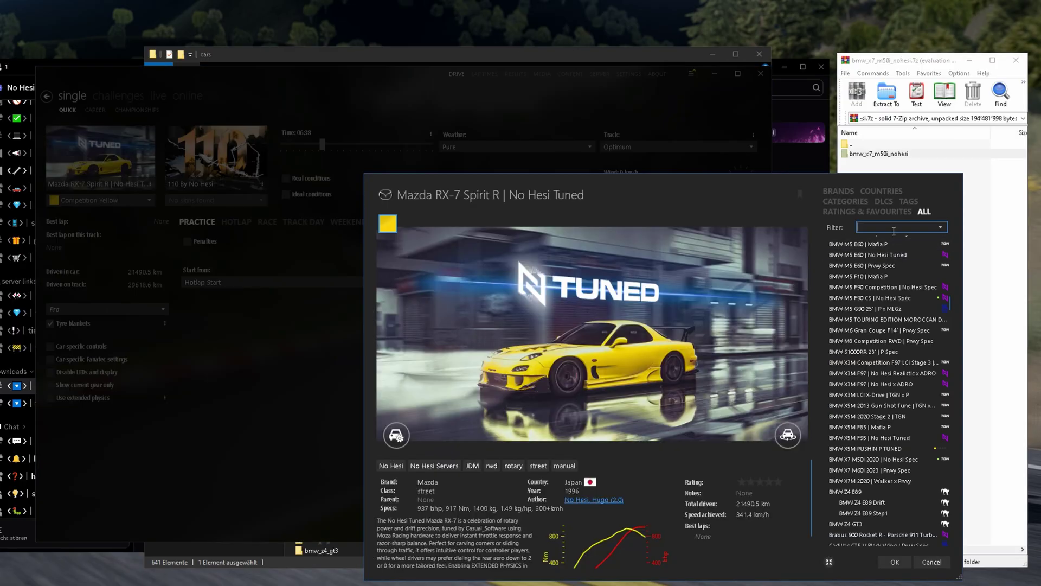
pyautogui.write('x7')
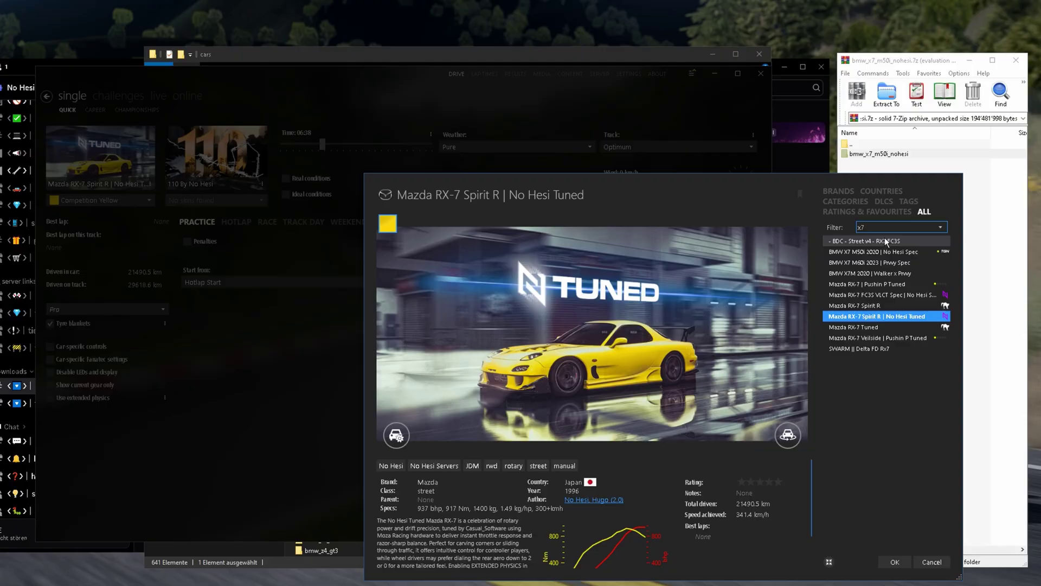
pyautogui.click(870, 252)
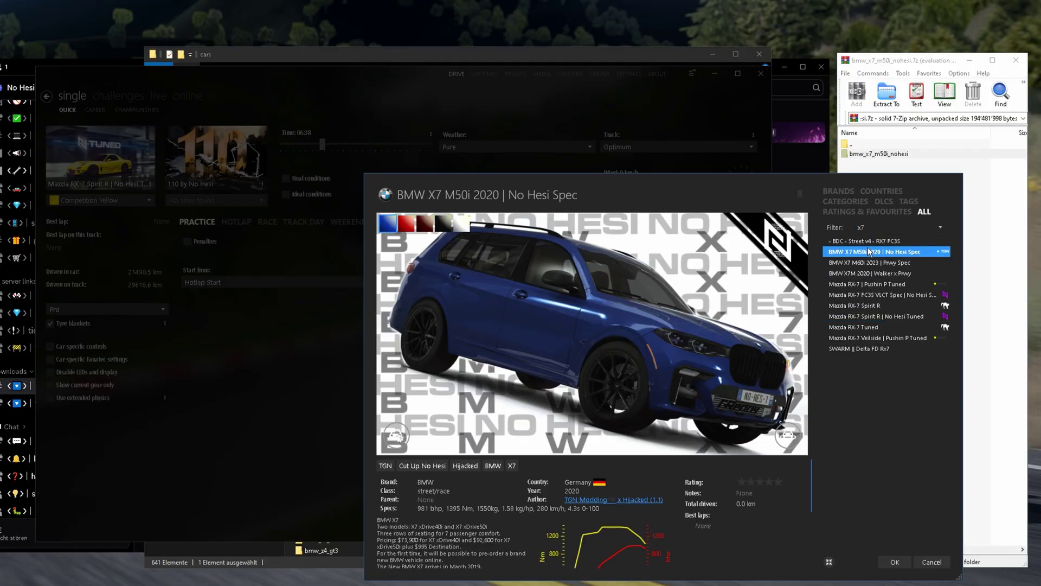
pyautogui.press('Escape')
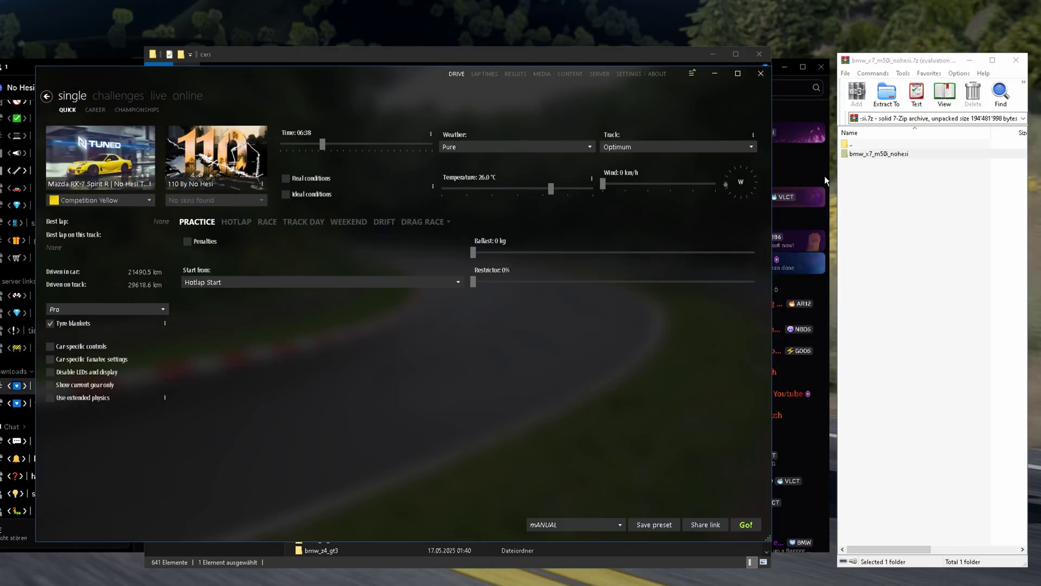
# - Open the 110 By No Hesi track's folder in File Explorer and go up to the Assetto Corsa tracks folder
pyautogui.moveTo(228, 173)
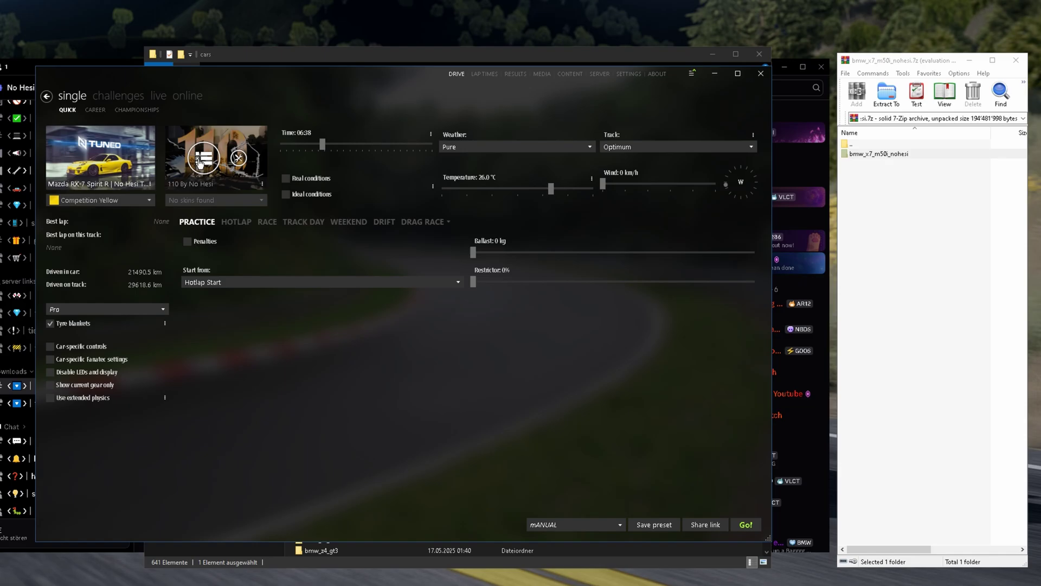
pyautogui.rightClick(233, 179)
pyautogui.click(284, 269)
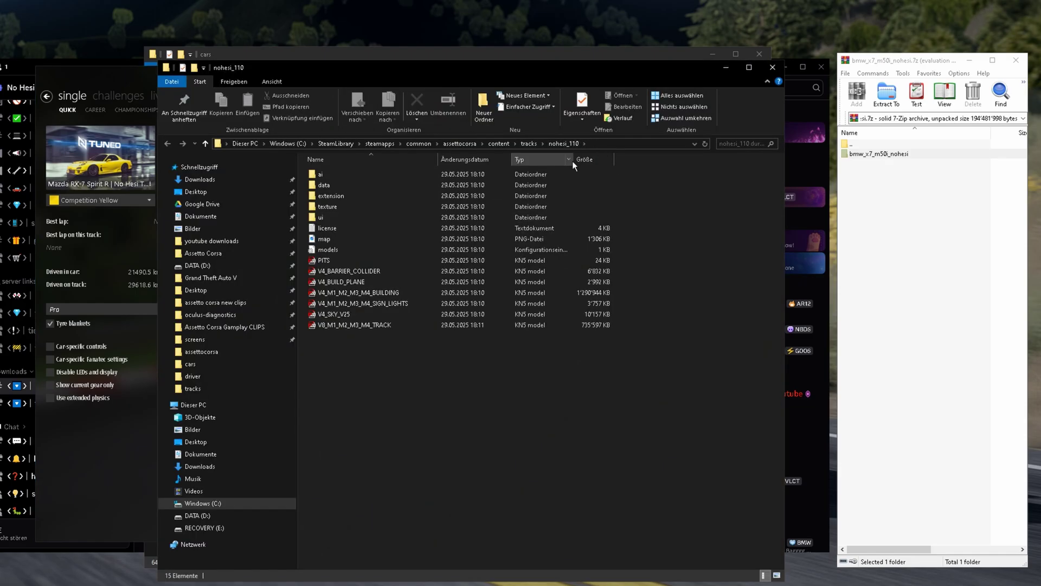
pyautogui.click(527, 142)
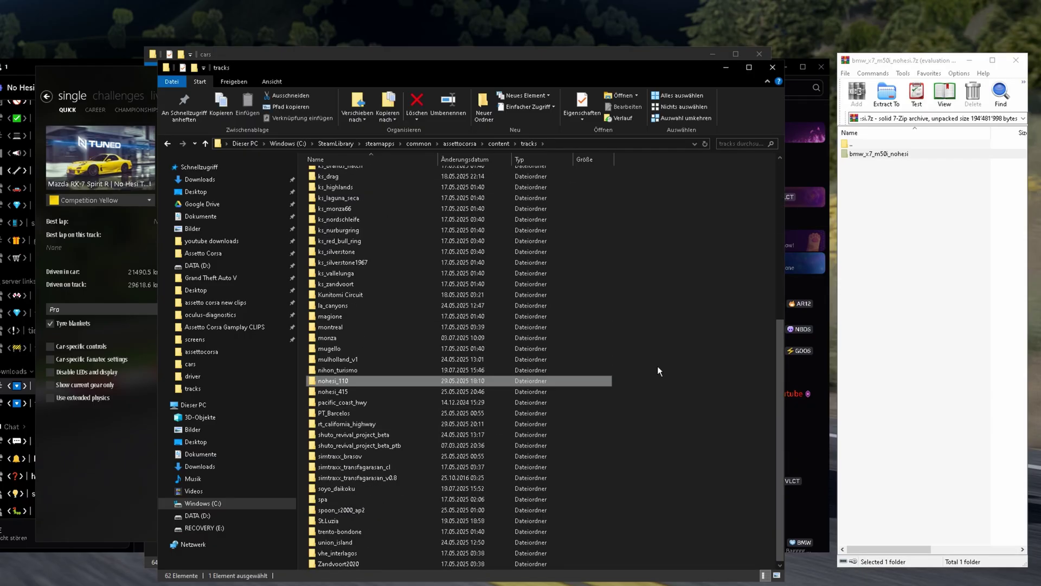
pyautogui.moveTo(882, 156); pyautogui.dragTo(113, 260)
# - Return to Content Manager, browse the online No Hesi Tier 3 servers, and try to join Tier 3 110 JDM - 1 with the RX-7 Spirit R
pyautogui.click(255, 140)
pyautogui.click(604, 418)
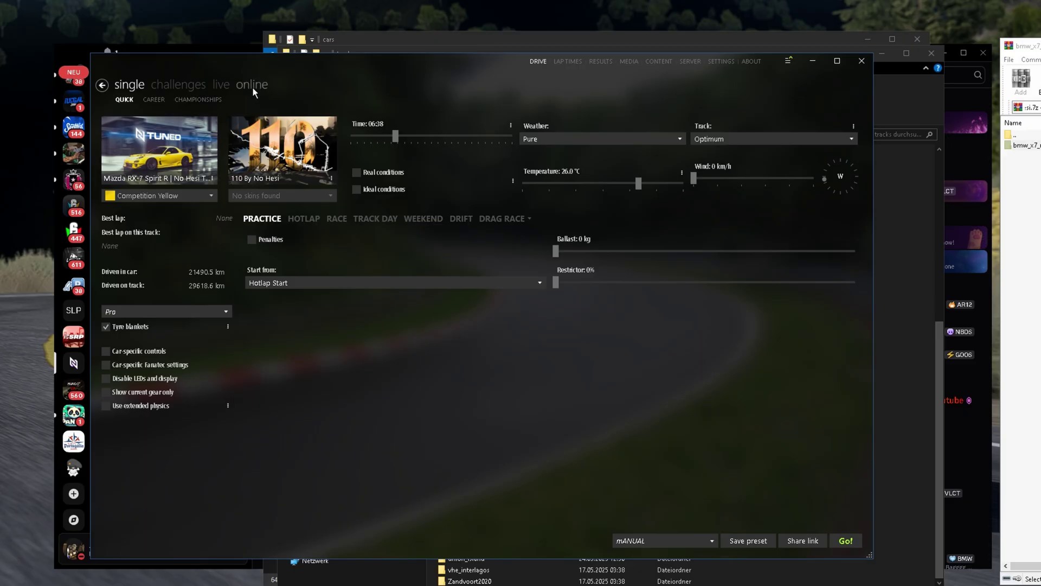
pyautogui.click(252, 86)
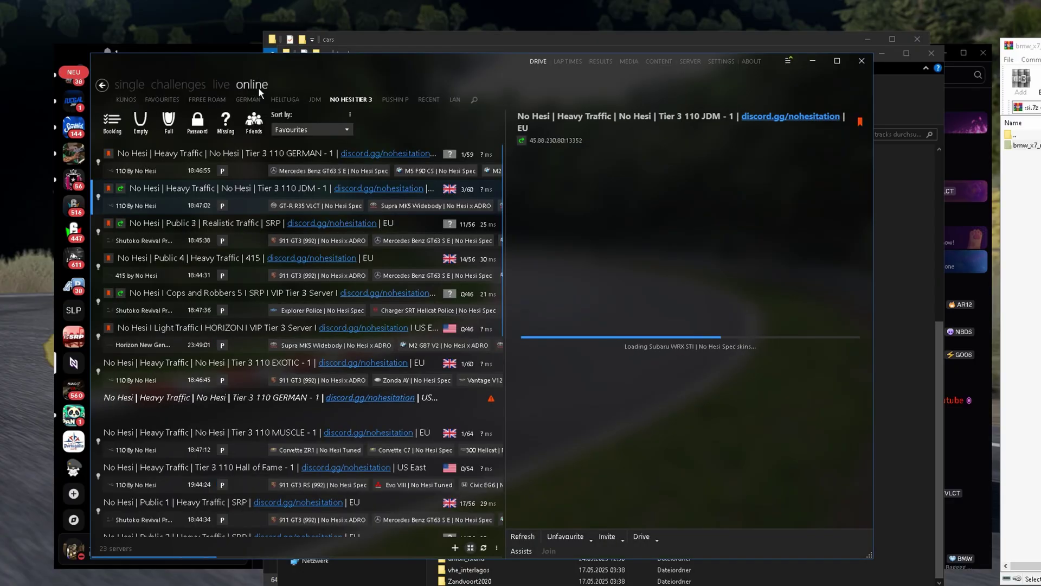
pyautogui.scroll(-10, 290, 333)
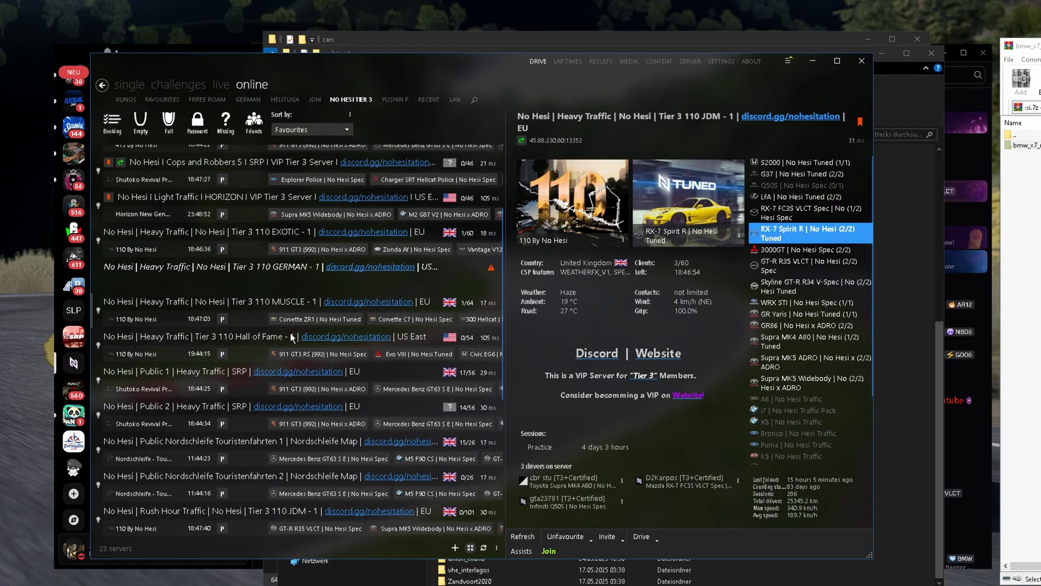
pyautogui.scroll(10, 279, 369)
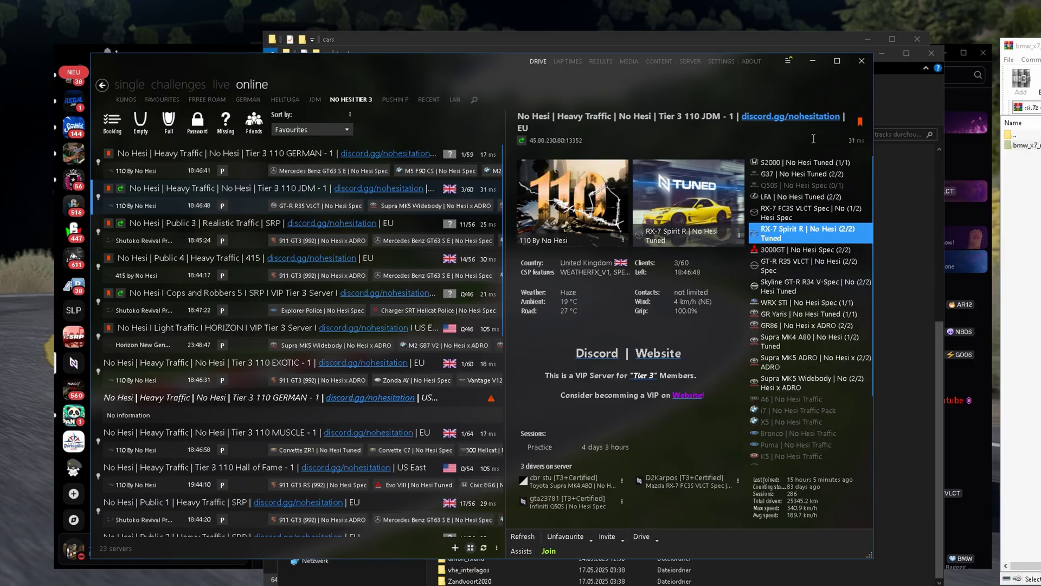
pyautogui.click(551, 551)
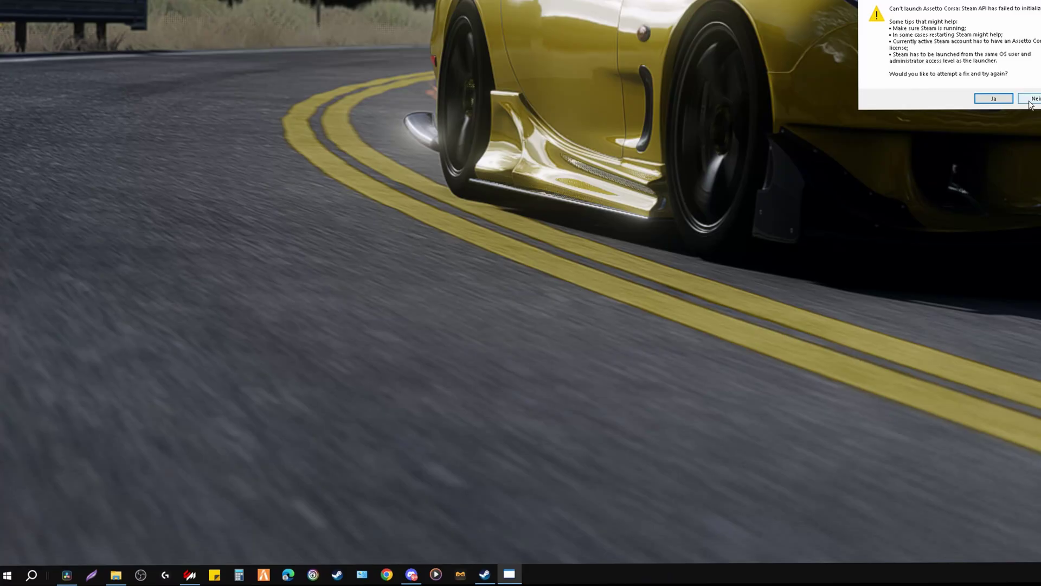
# - Decline the offered fix for the Assetto Corsa launch error and close Content Manager
pyautogui.click(1032, 103)
pyautogui.rightClick(190, 575)
pyautogui.click(203, 551)
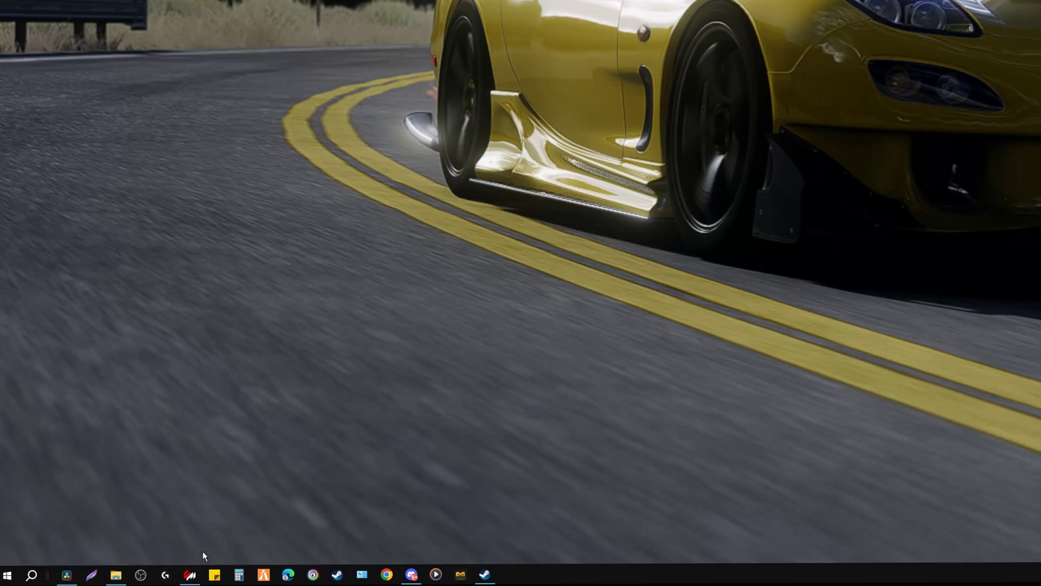
# - Start Content Manager as administrator and allow it to make changes to the device
pyautogui.rightClick(190, 575)
pyautogui.rightClick(194, 538)
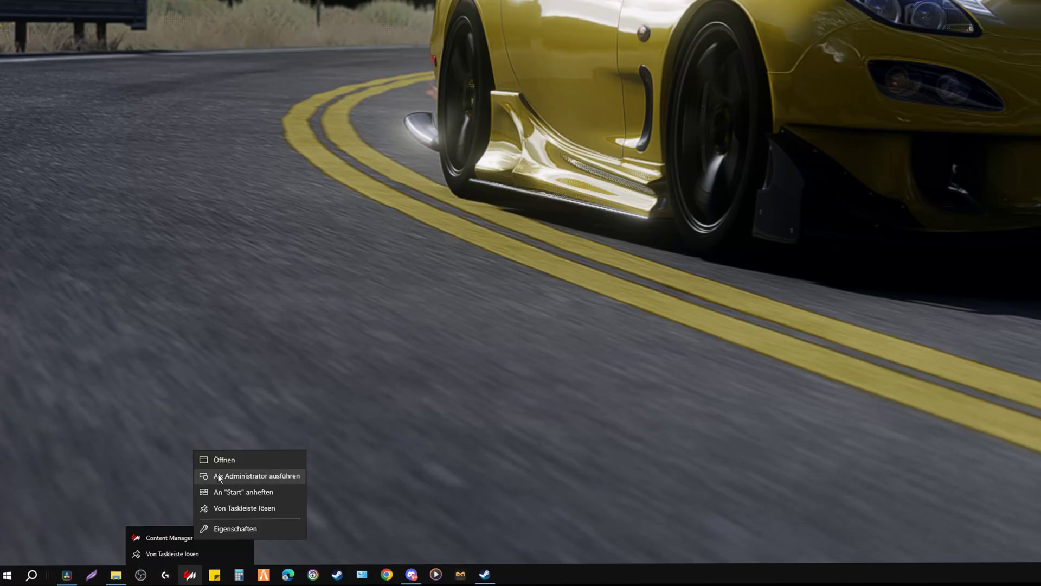
pyautogui.click(264, 476)
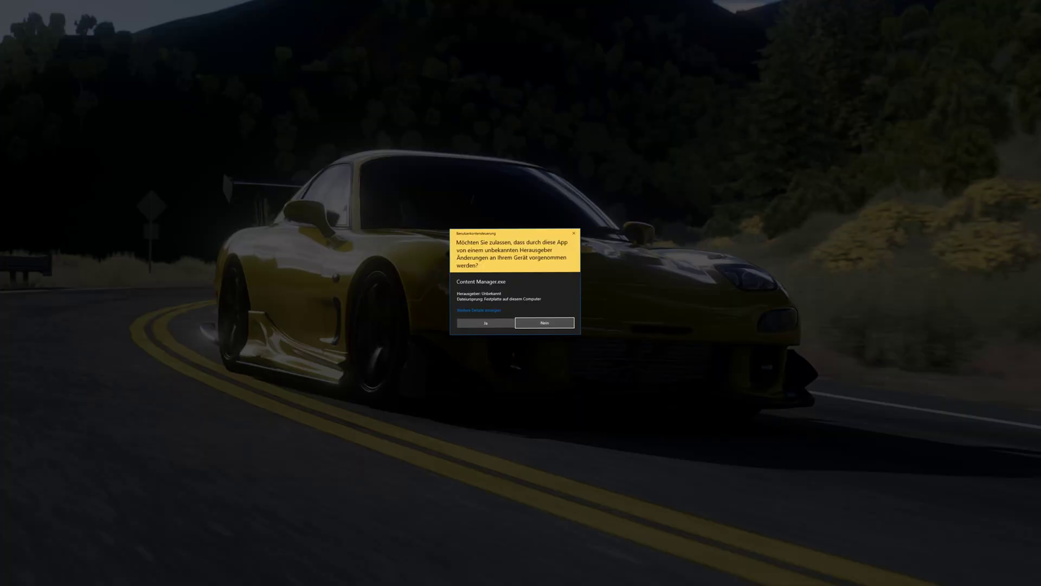
pyautogui.click(486, 323)
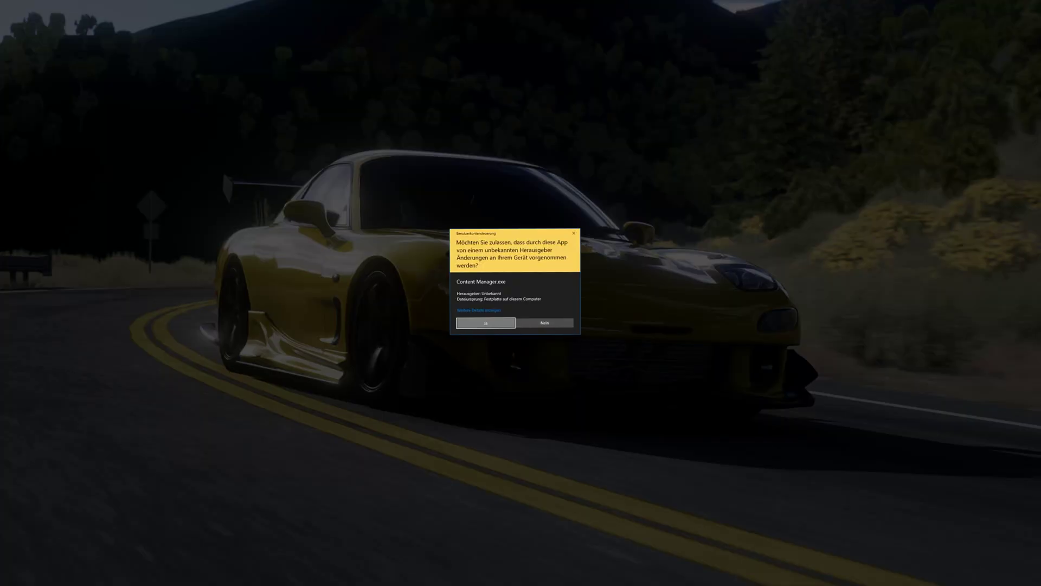